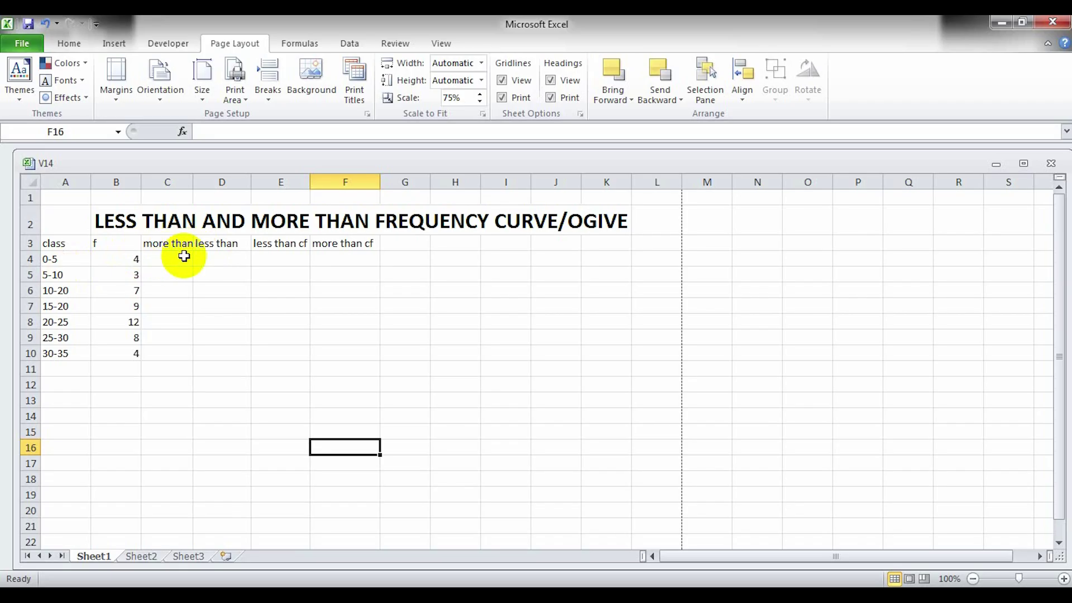
# - Split the class ranges A4:A10 with Text to Columns, using '-' as the delimiter
pyautogui.click(174, 258)
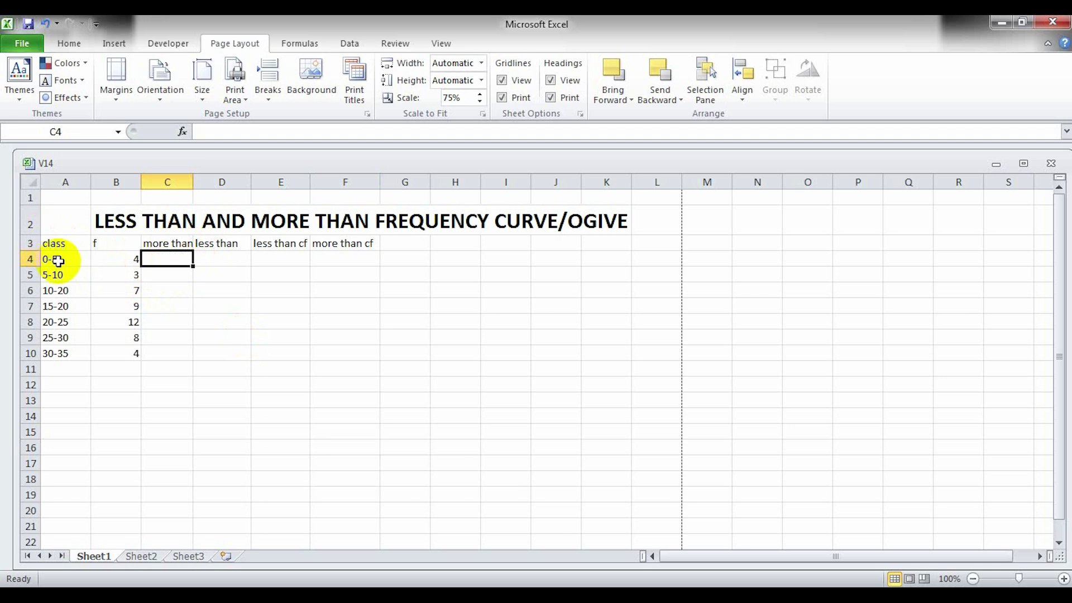
pyautogui.moveTo(54, 258); pyautogui.dragTo(60, 353)
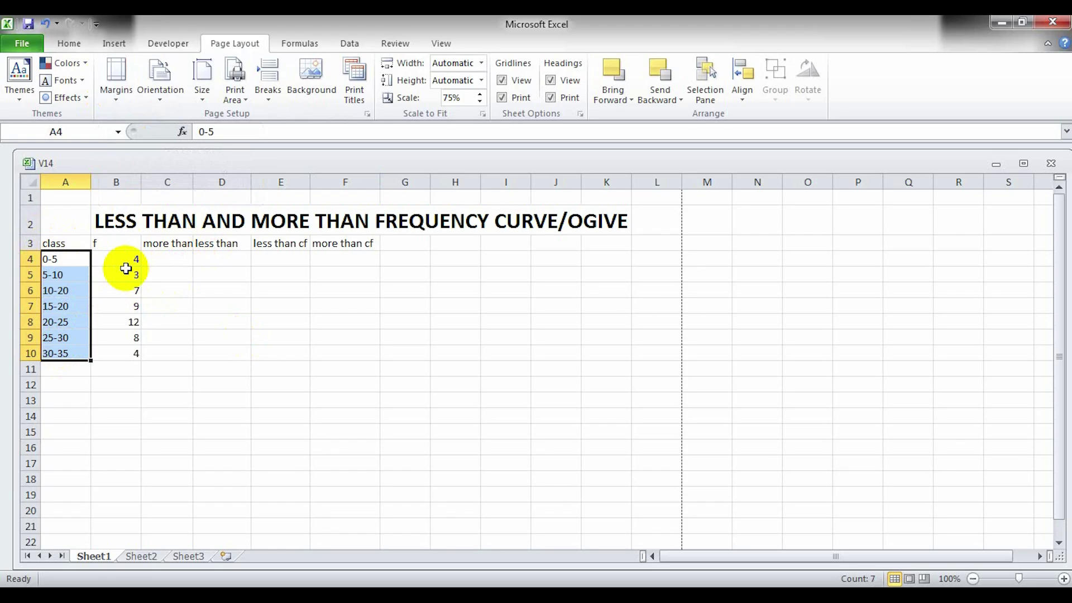
pyautogui.click(348, 50)
pyautogui.click(525, 86)
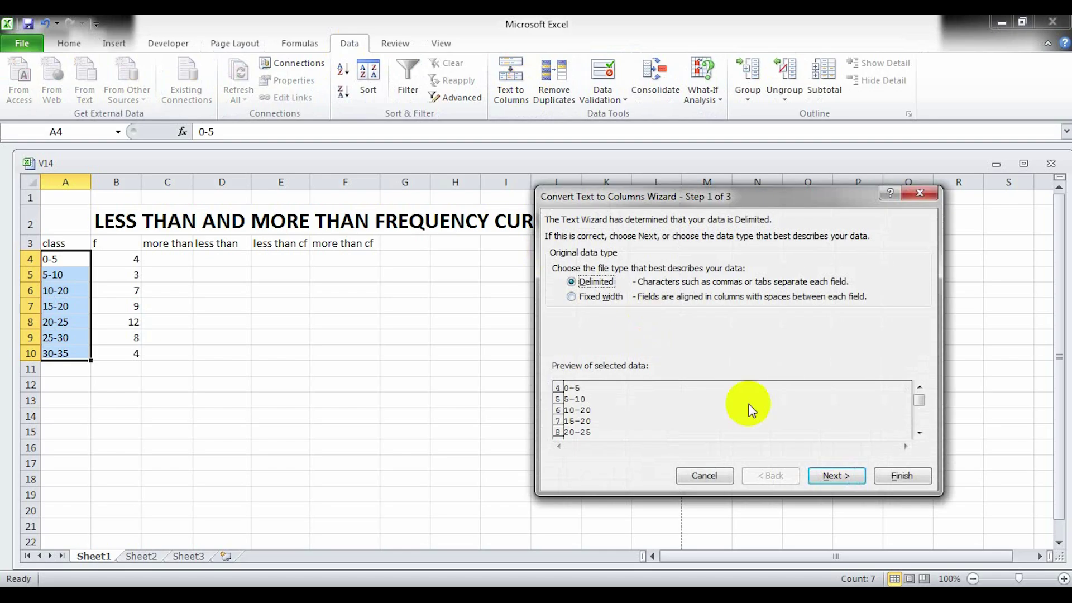
pyautogui.click(836, 476)
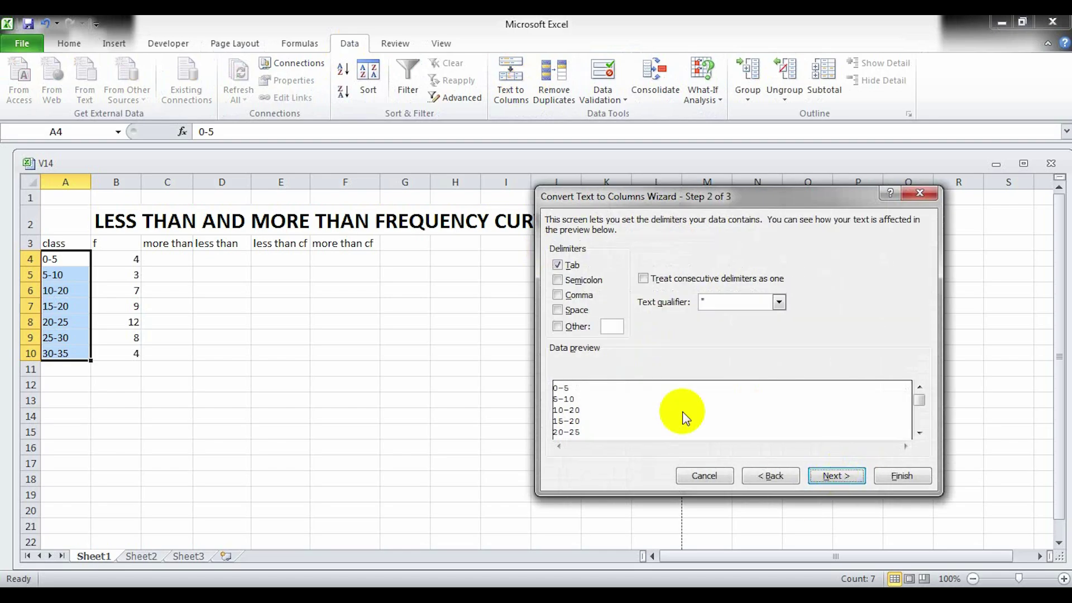
pyautogui.click(557, 326)
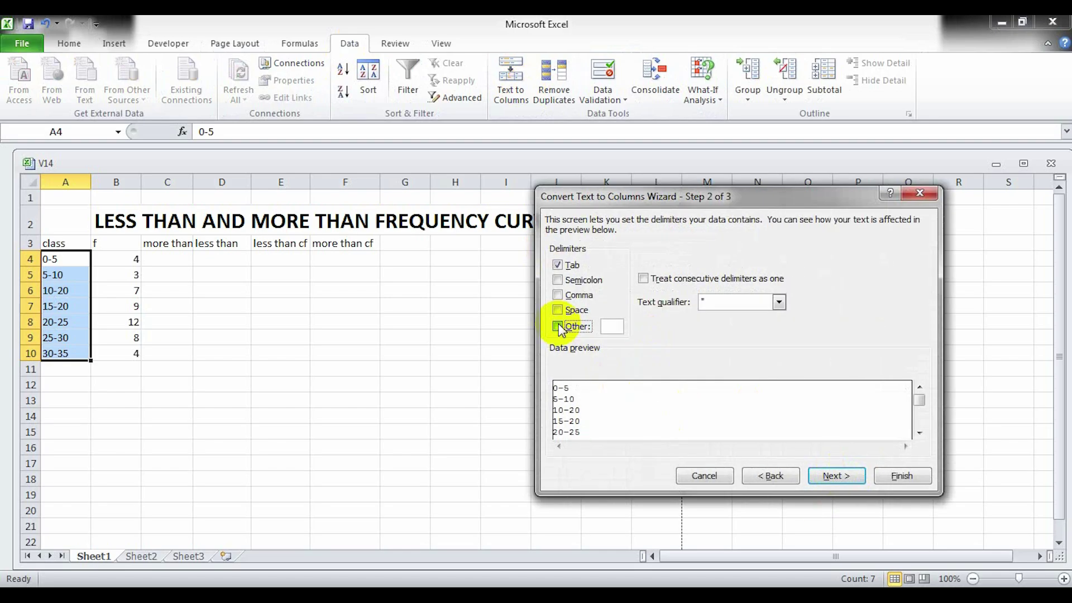
pyautogui.click(613, 327)
pyautogui.write('-')
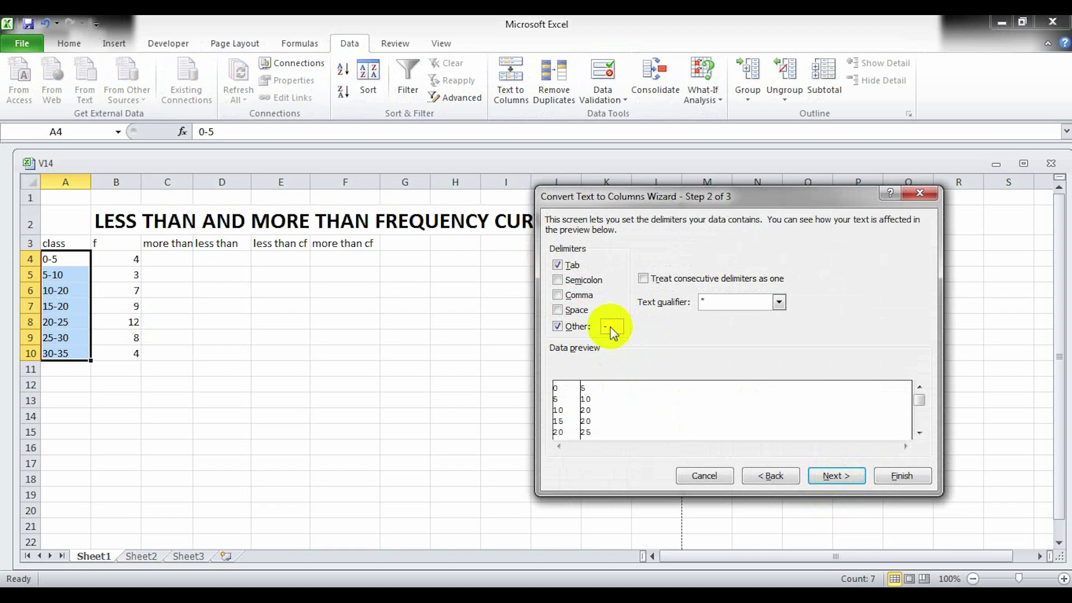
# - Send the split output to C4 so lower and upper limits fill columns C and D
pyautogui.click(836, 476)
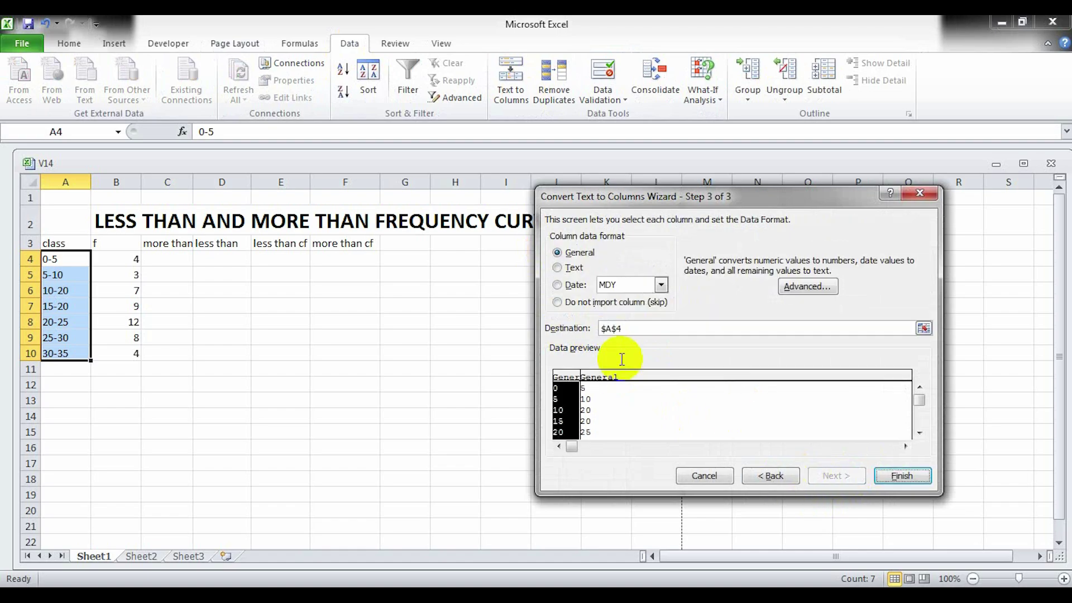
pyautogui.click(632, 334)
pyautogui.press('BackSpace')
pyautogui.press('BackSpace')
pyautogui.press('BackSpace')
pyautogui.press('BackSpace')
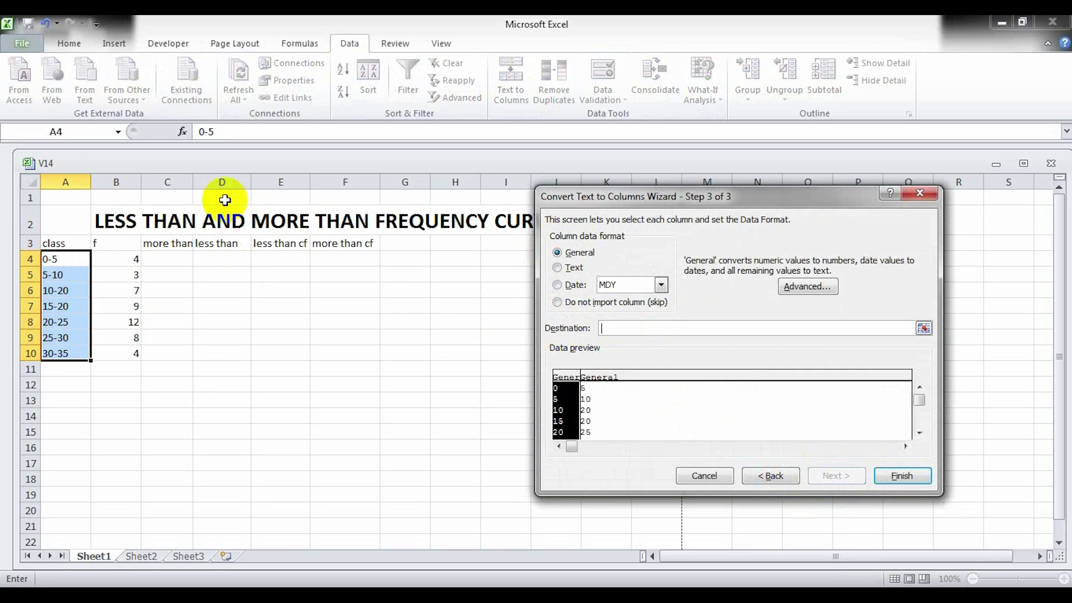
pyautogui.click(173, 259)
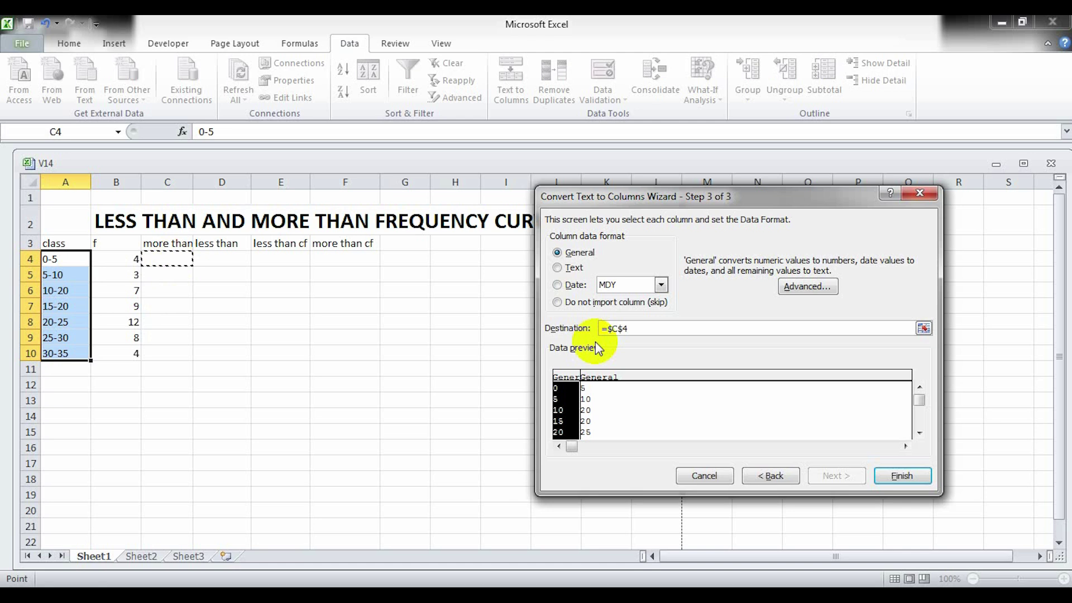
pyautogui.click(880, 477)
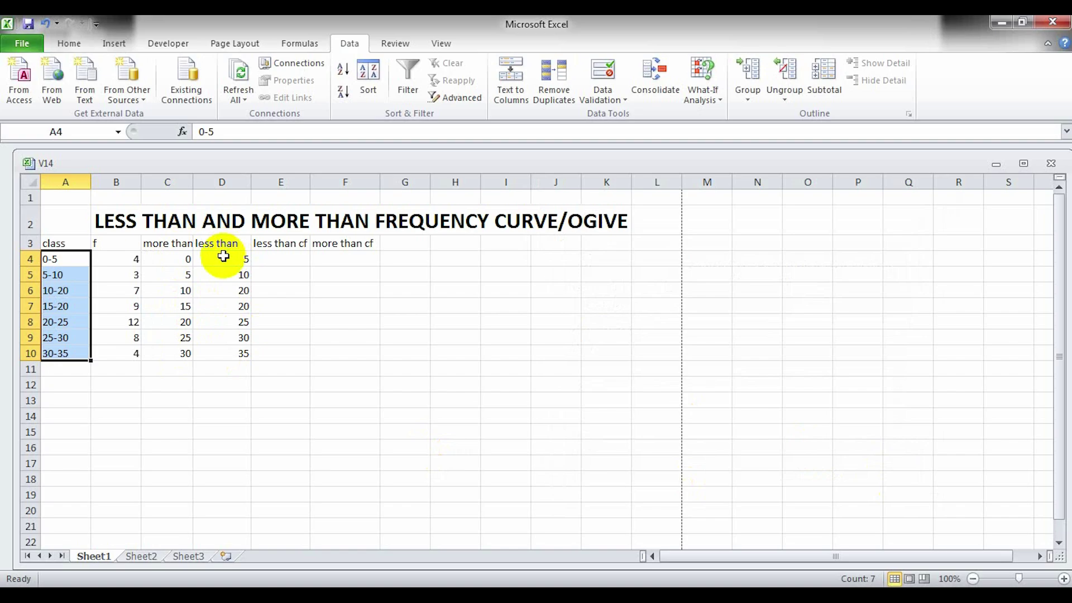
# - Enter =B4 in E4 as the first less than cumulative frequency
pyautogui.click(305, 396)
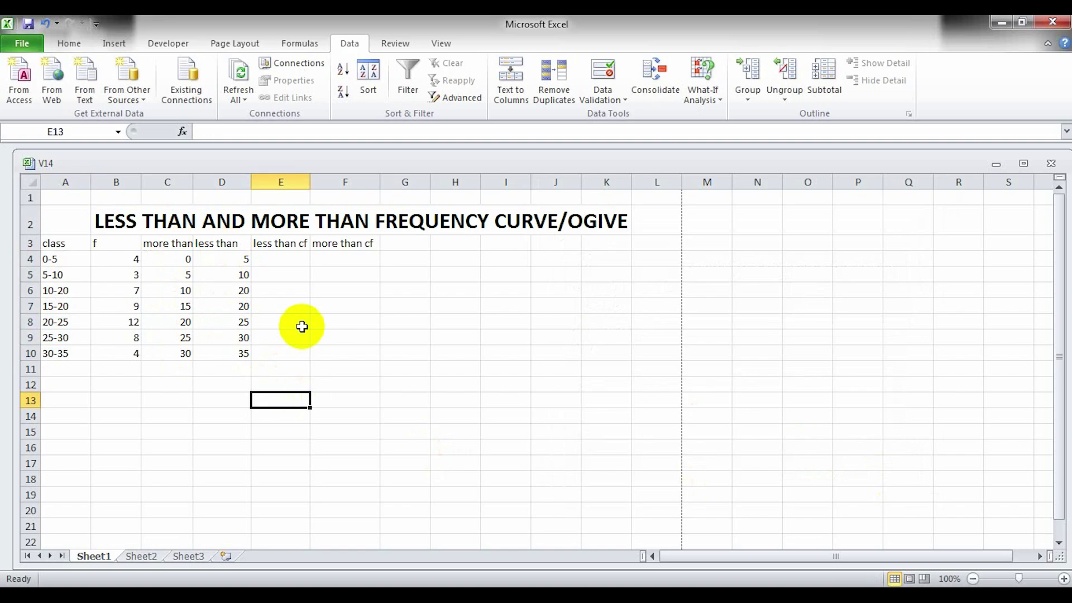
pyautogui.click(295, 256)
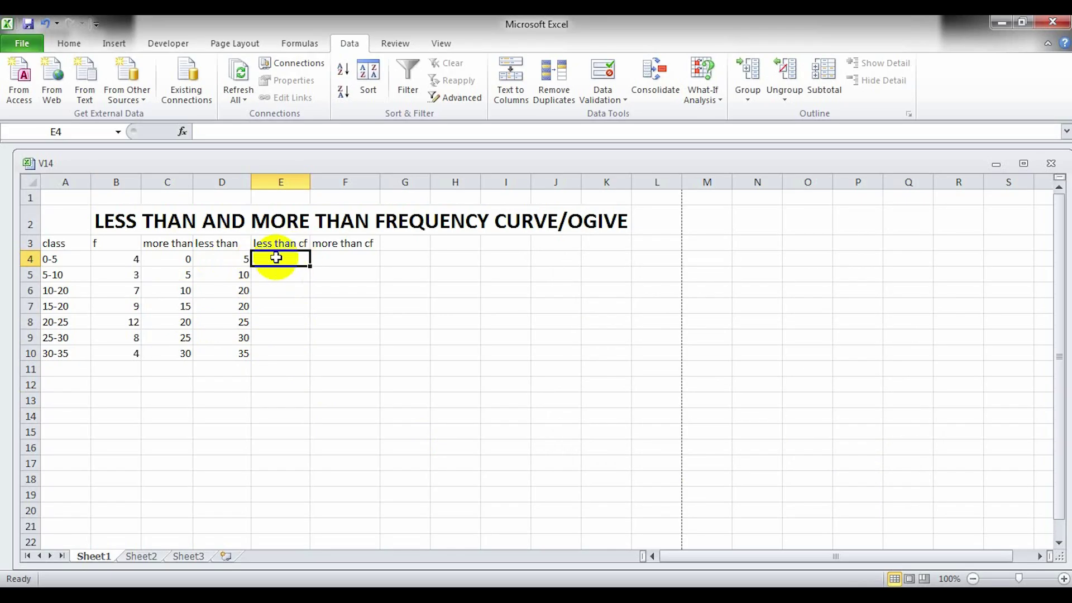
pyautogui.write('=')
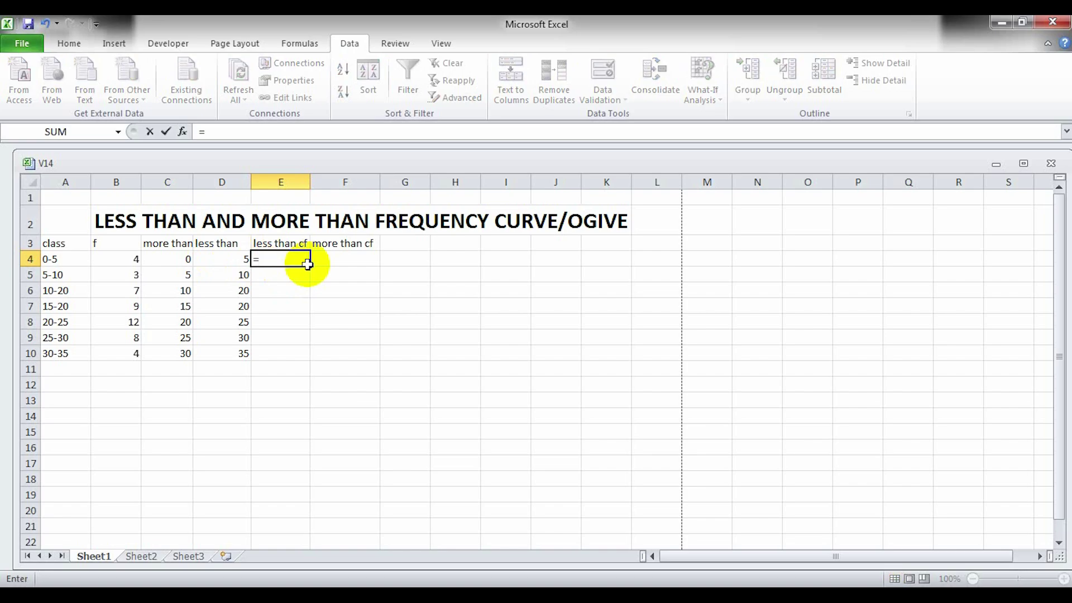
pyautogui.click(122, 257)
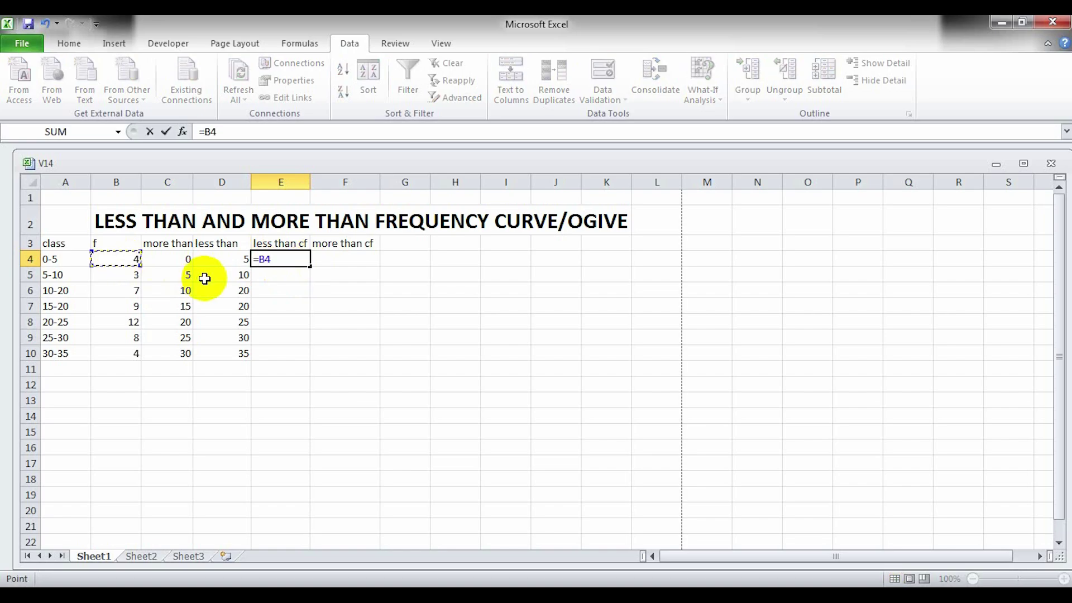
pyautogui.press('Return')
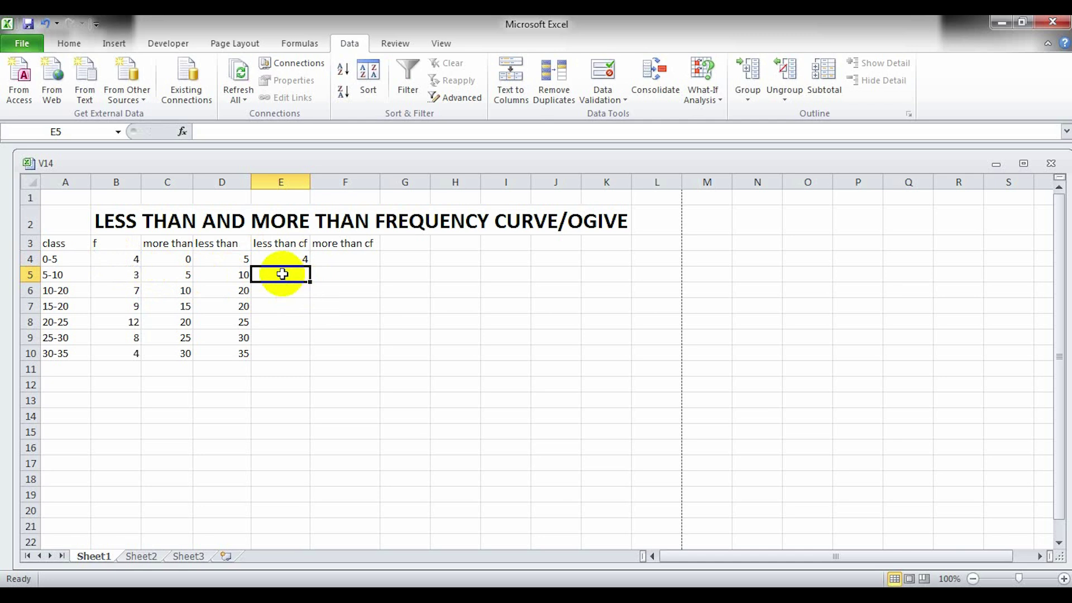
# - Put =E4+B5 in E5 and fill it down to E10, reaching 47
pyautogui.write('=')
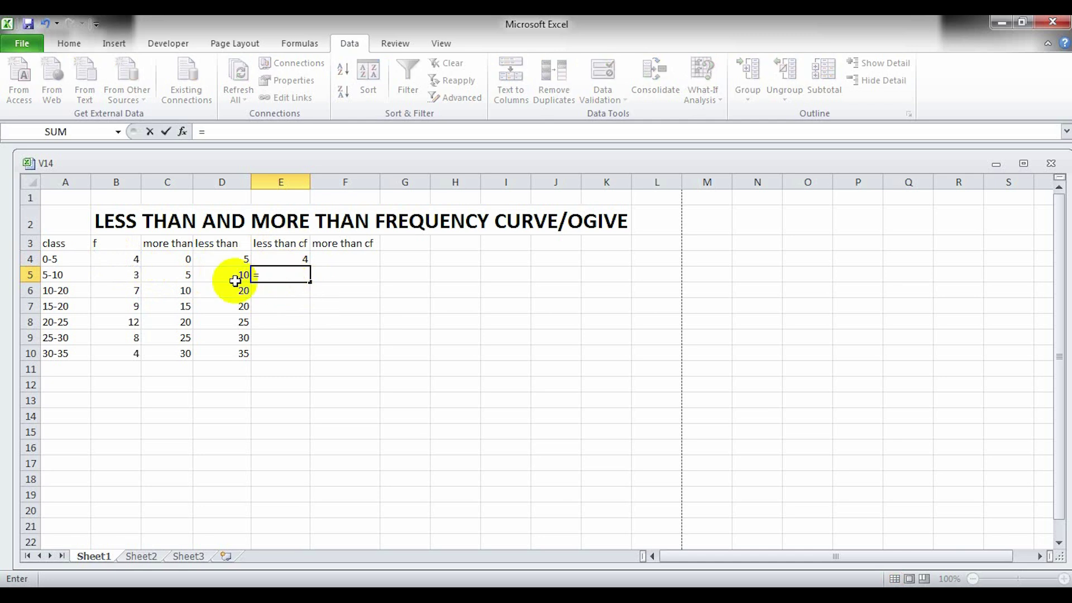
pyautogui.click(287, 259)
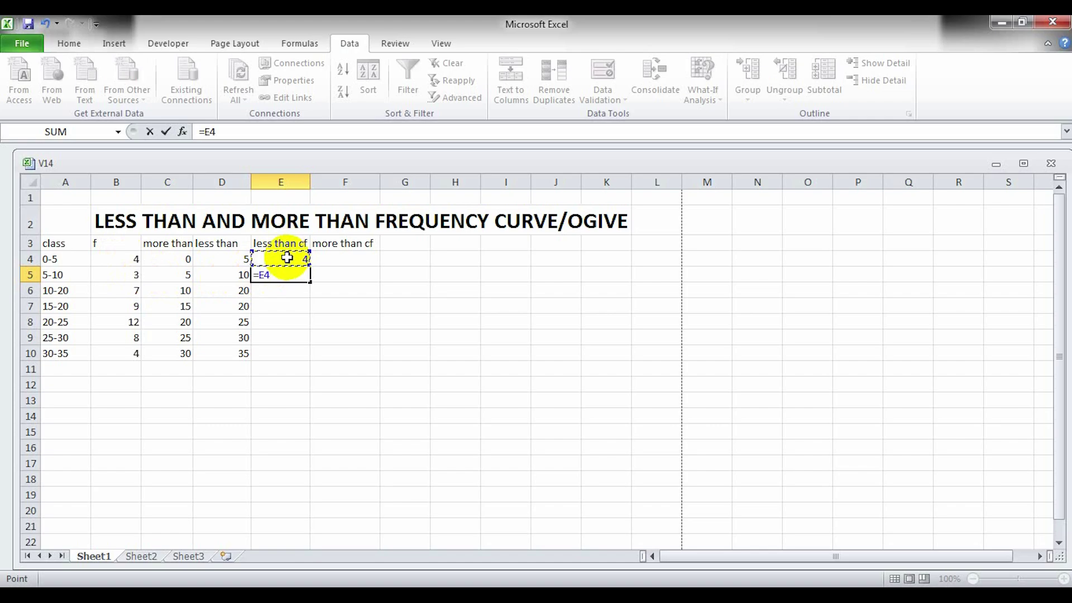
pyautogui.press('Return')
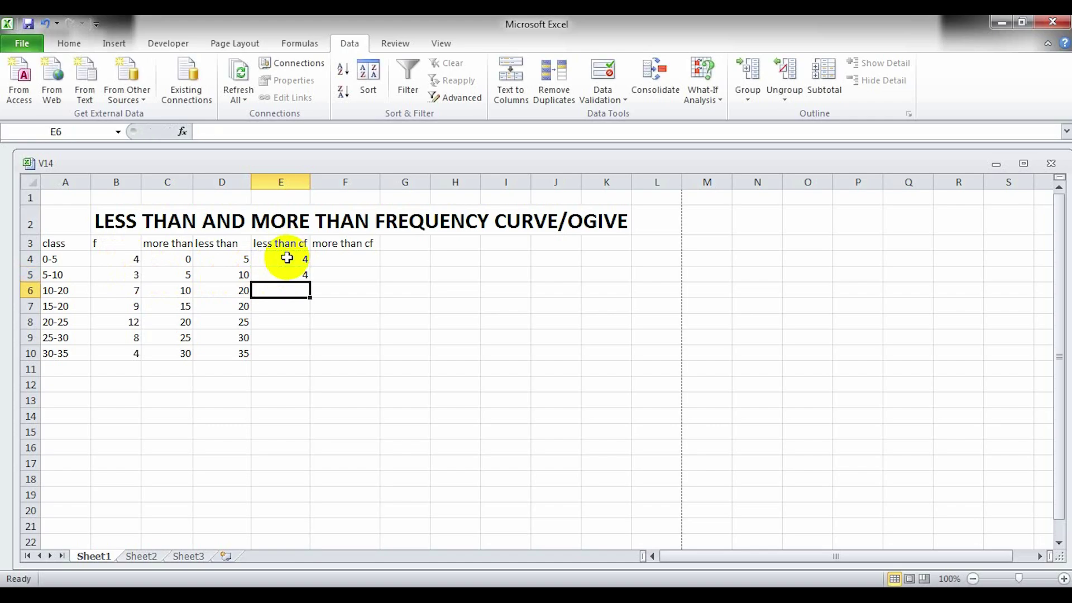
pyautogui.click(293, 273)
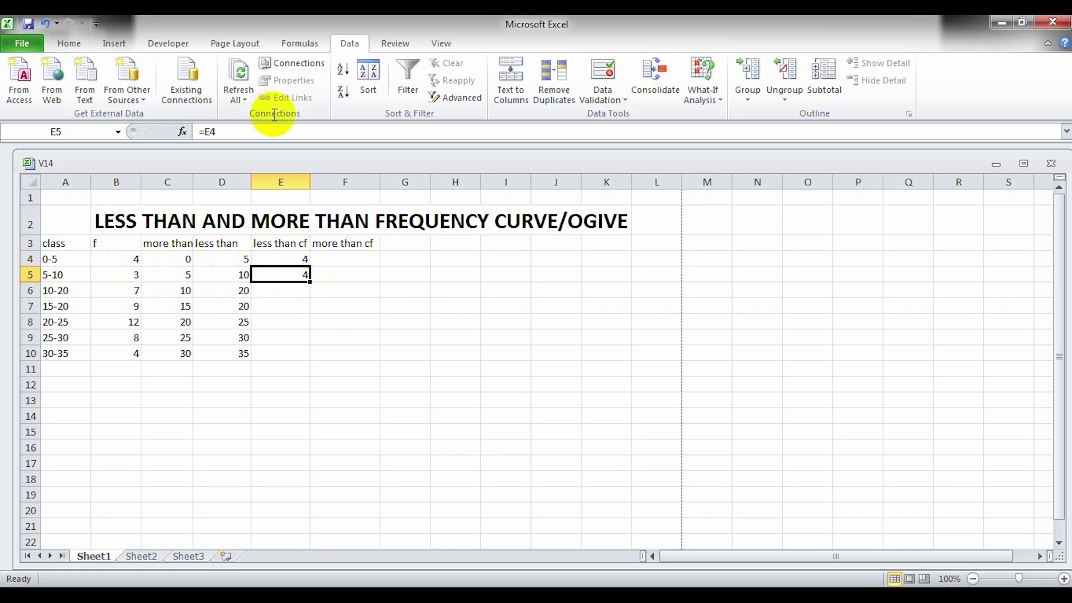
pyautogui.click(258, 128)
pyautogui.write('+')
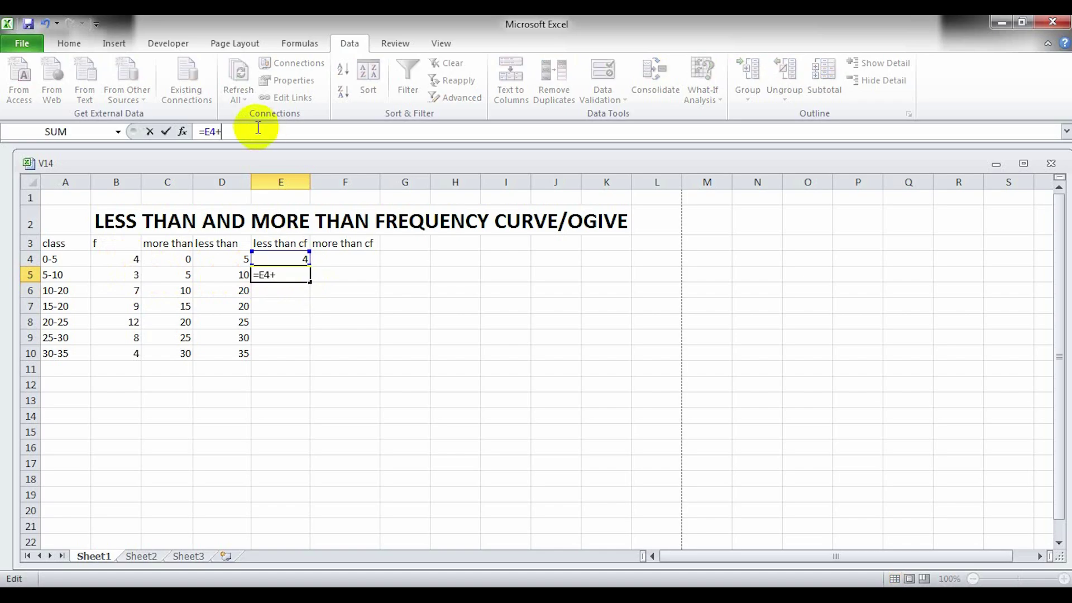
pyautogui.click(130, 278)
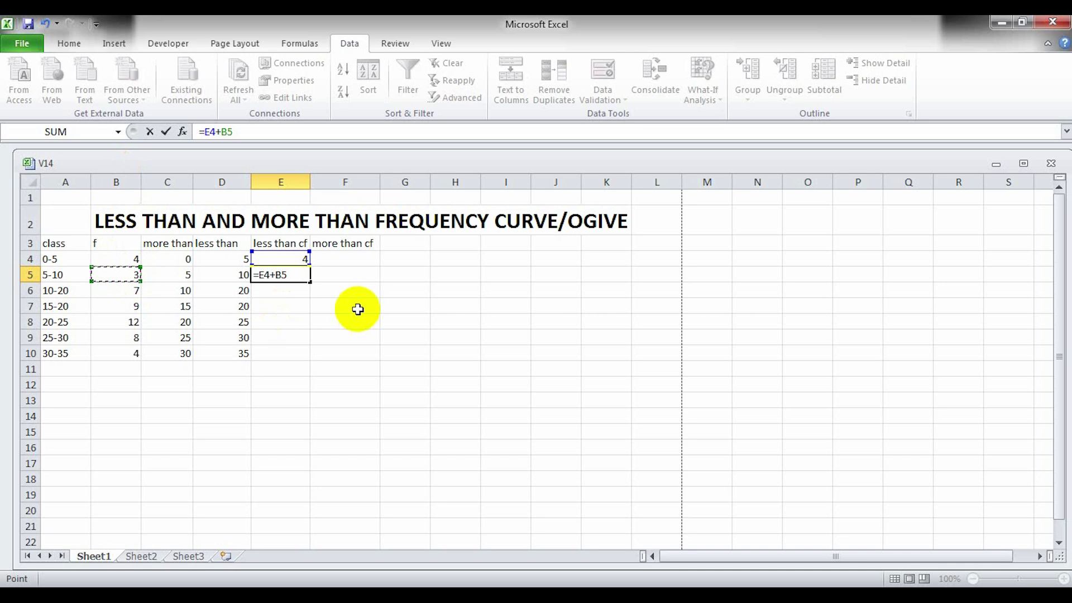
pyautogui.press('Return')
pyautogui.click(295, 275)
pyautogui.moveTo(309, 283); pyautogui.dragTo(309, 357)
pyautogui.click(374, 398)
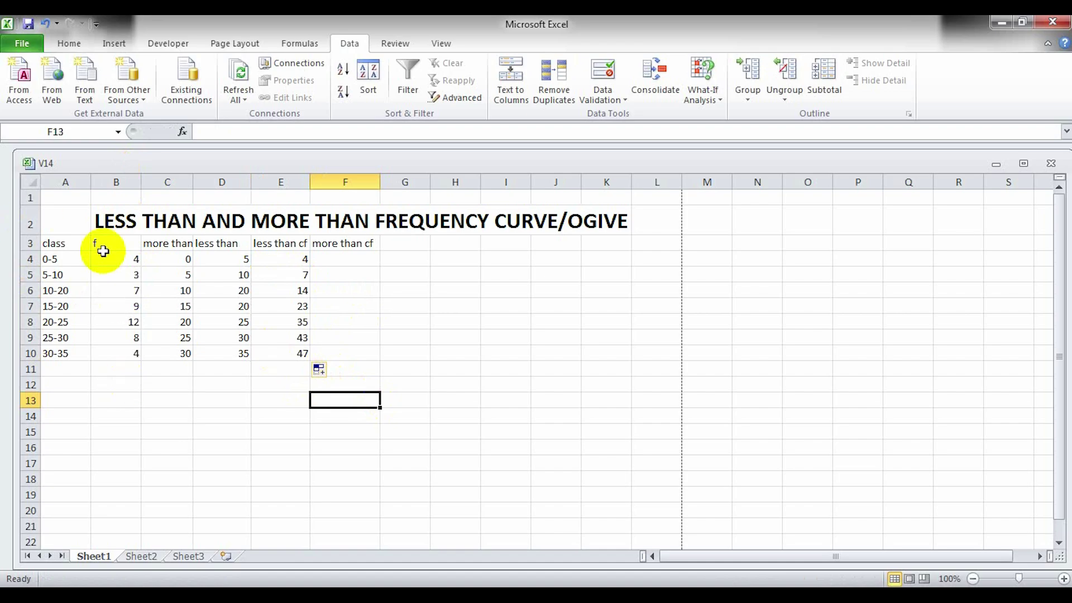
# - Use AutoSum to put =SUM(B4:B10) in B11, giving a total of 47
pyautogui.click(121, 372)
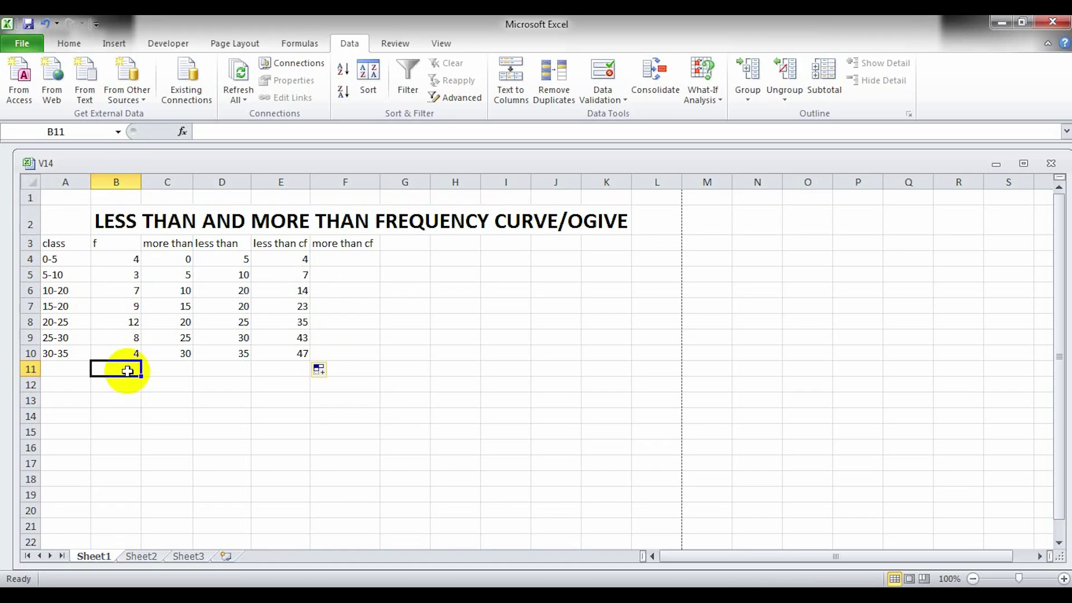
pyautogui.write('=')
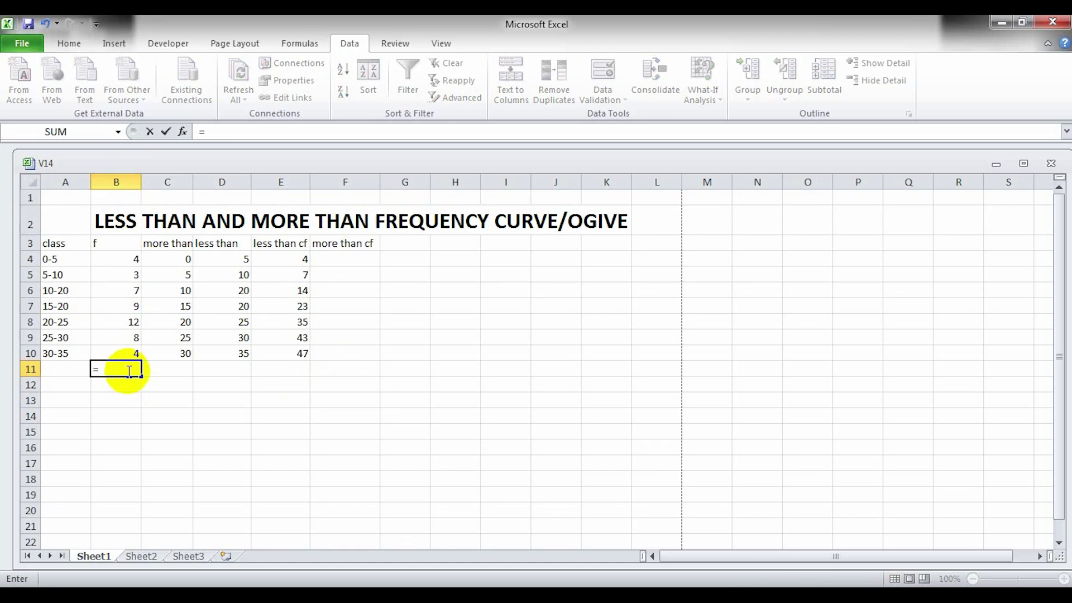
pyautogui.click(70, 42)
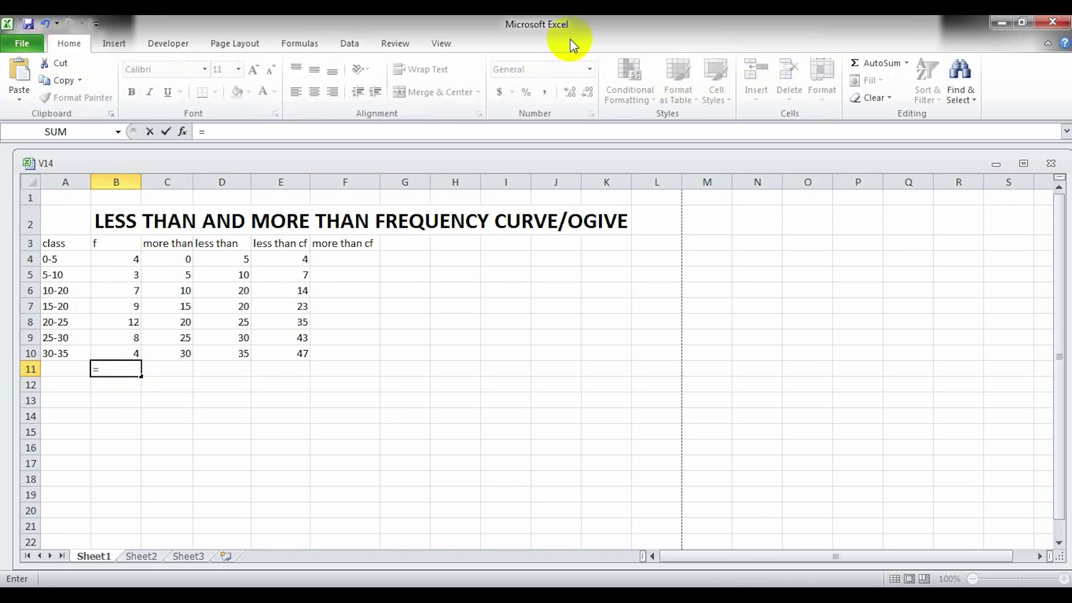
pyautogui.click(875, 62)
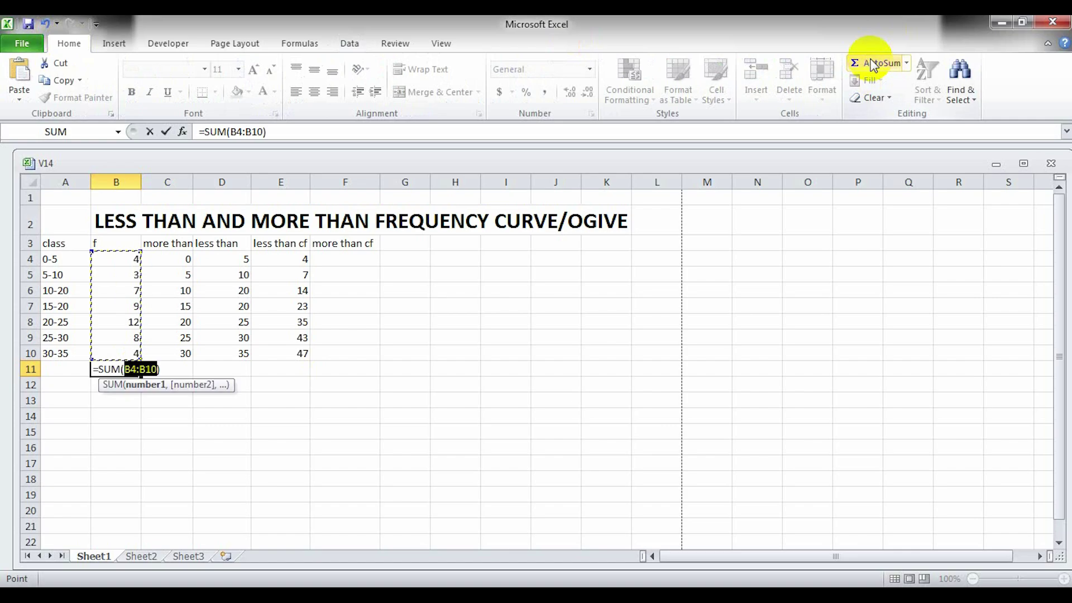
pyautogui.press('Return')
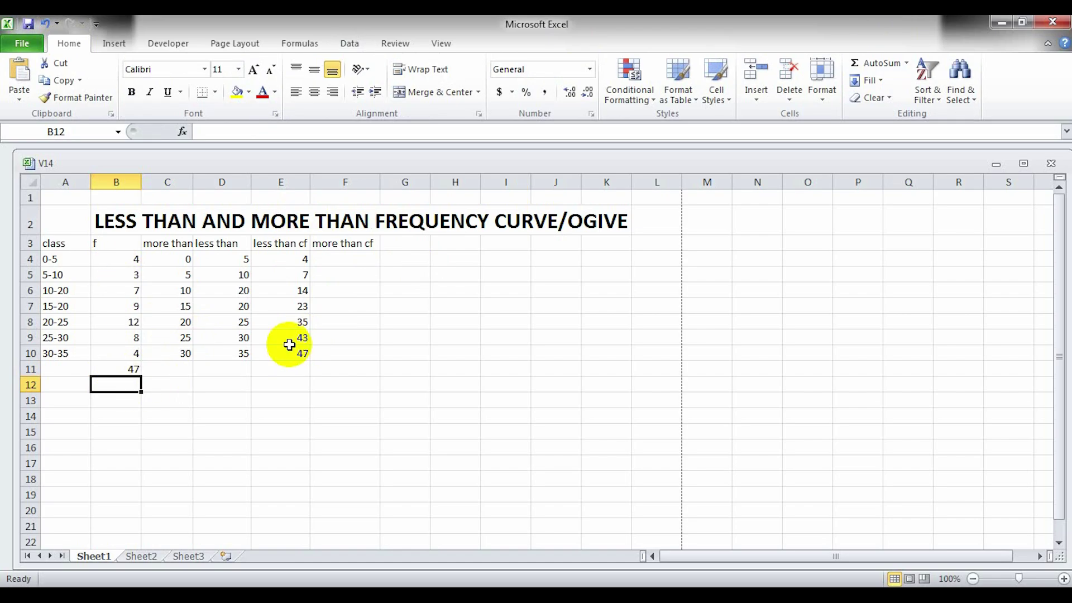
# - Set F4 to =B11 so the more than column starts at 47
pyautogui.click(349, 264)
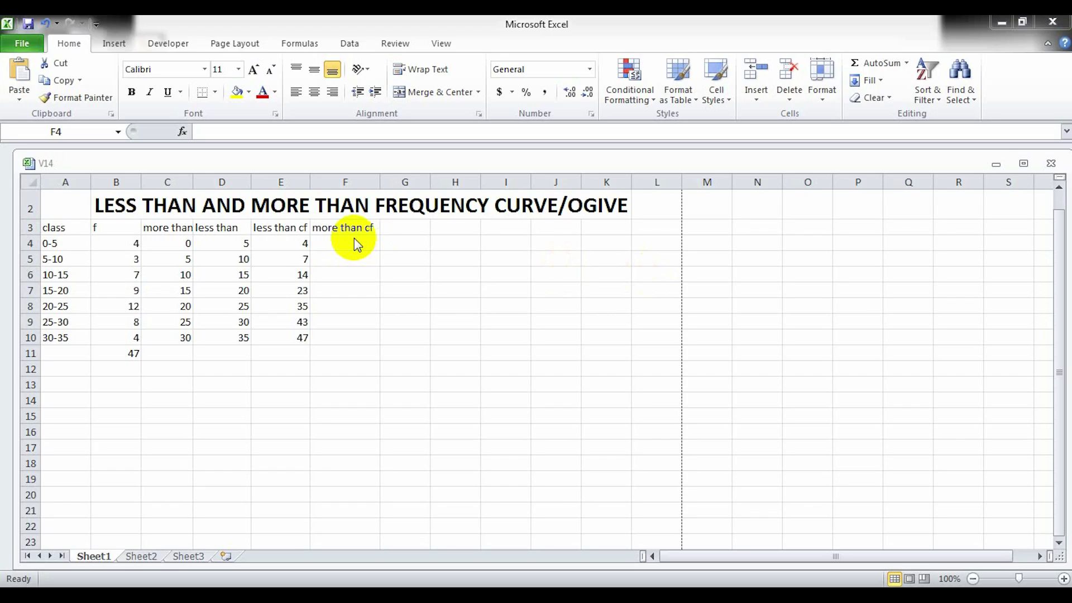
pyautogui.click(354, 240)
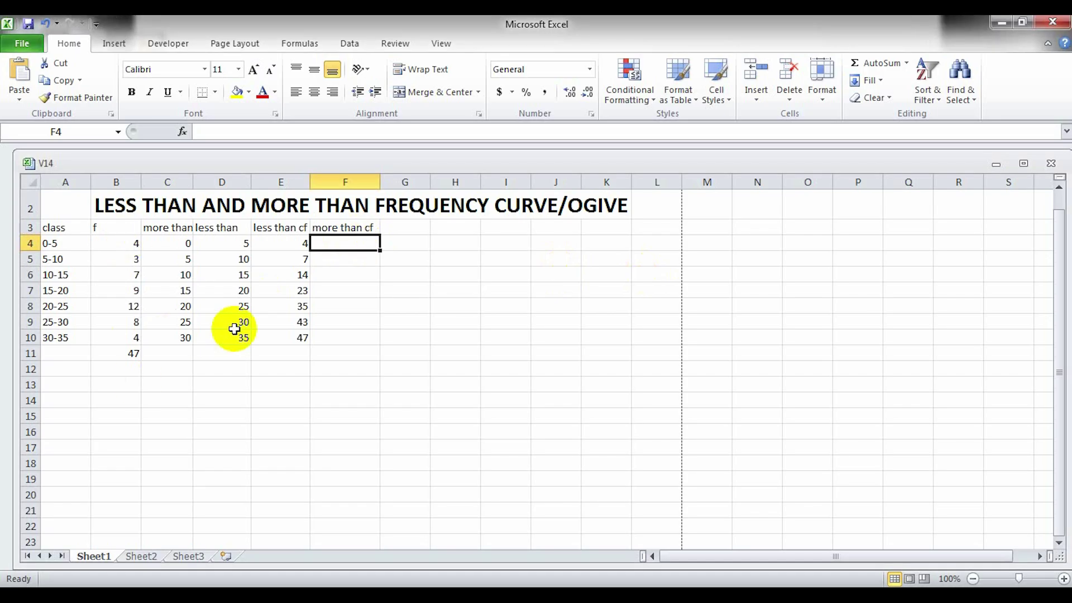
pyautogui.write('=')
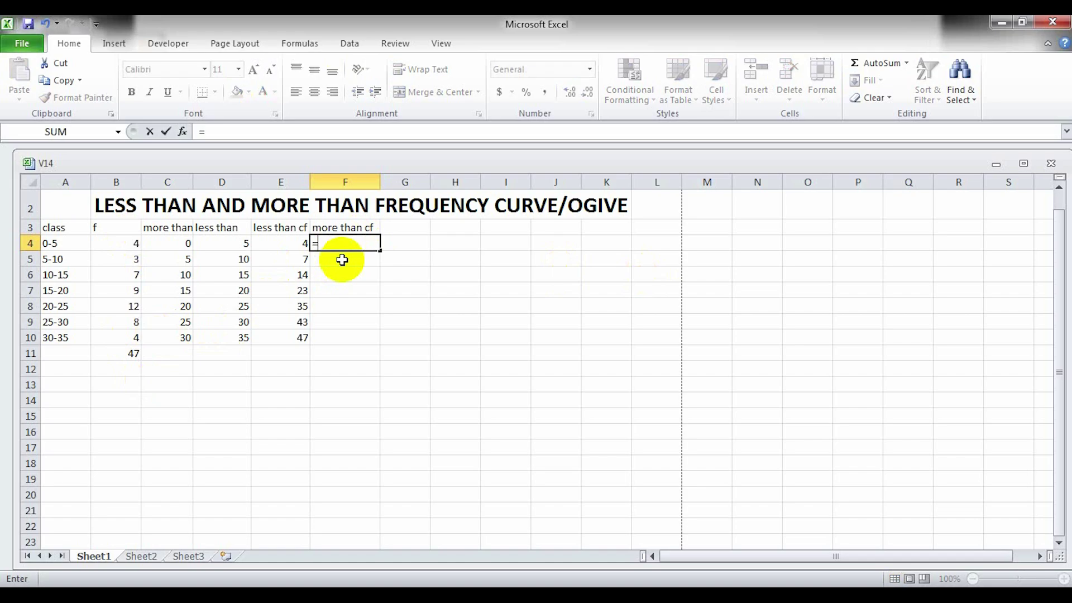
pyautogui.click(131, 350)
pyautogui.press('Return')
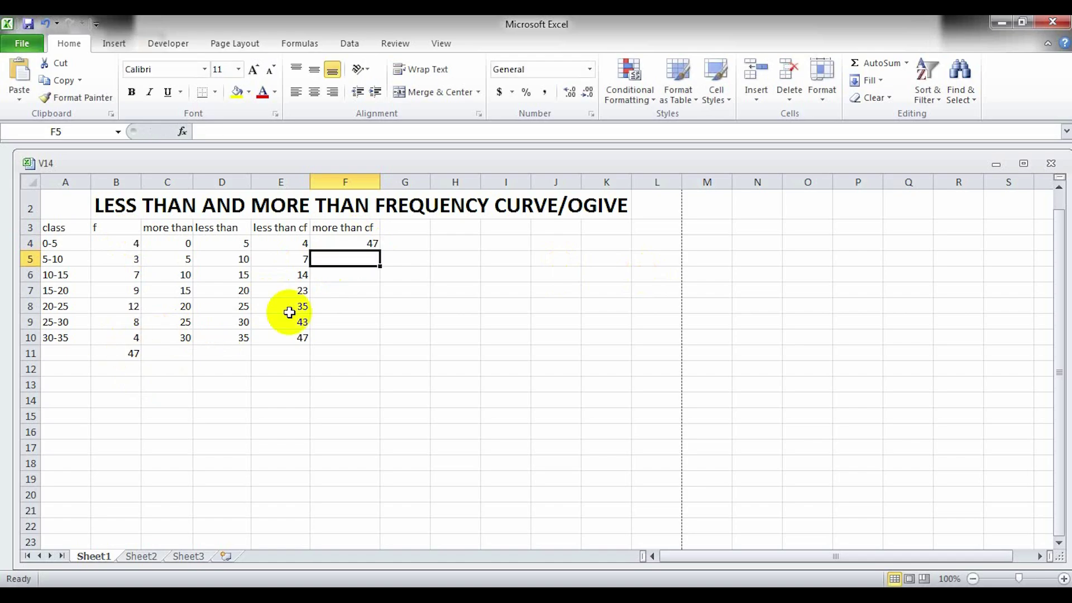
# - Enter =F4-B4 in F5 and fill down to F10, counting 43, 40, 33, 24, 12, 4
pyautogui.write('=')
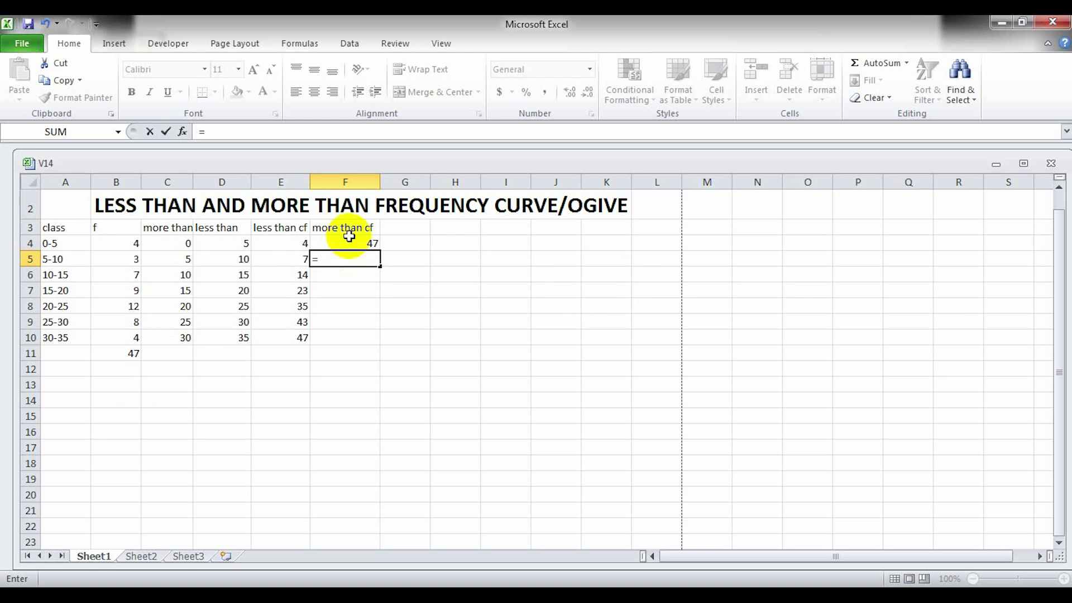
pyautogui.click(349, 239)
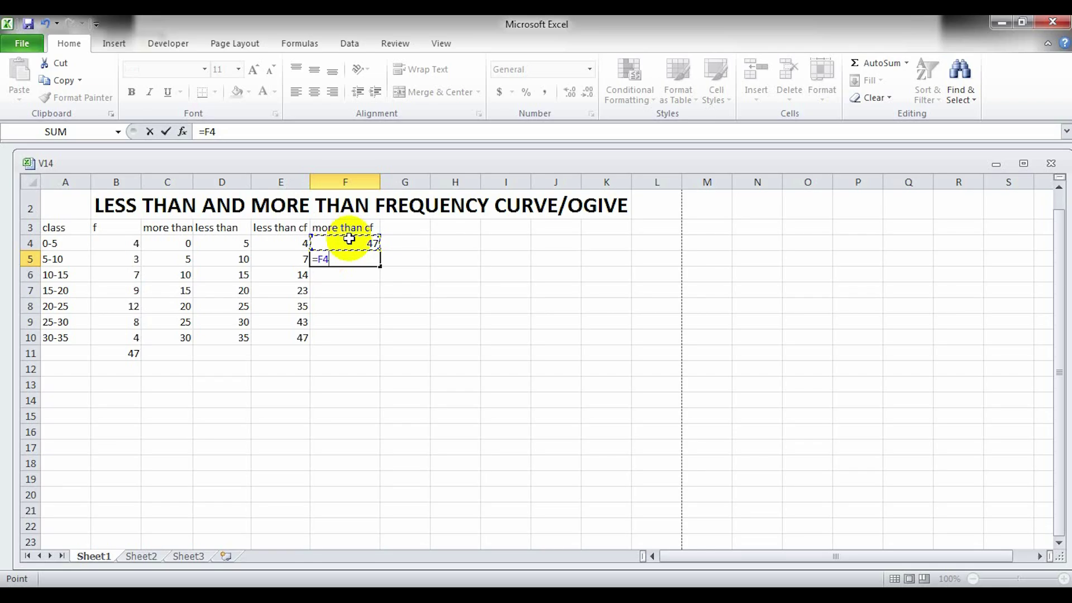
pyautogui.write('-')
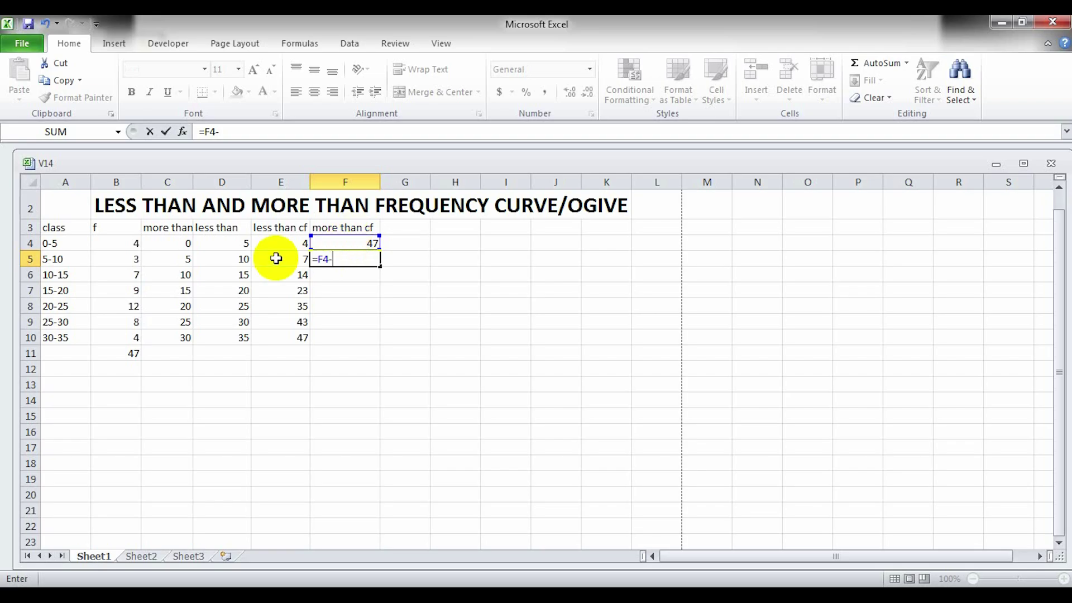
pyautogui.click(128, 240)
pyautogui.press('Return')
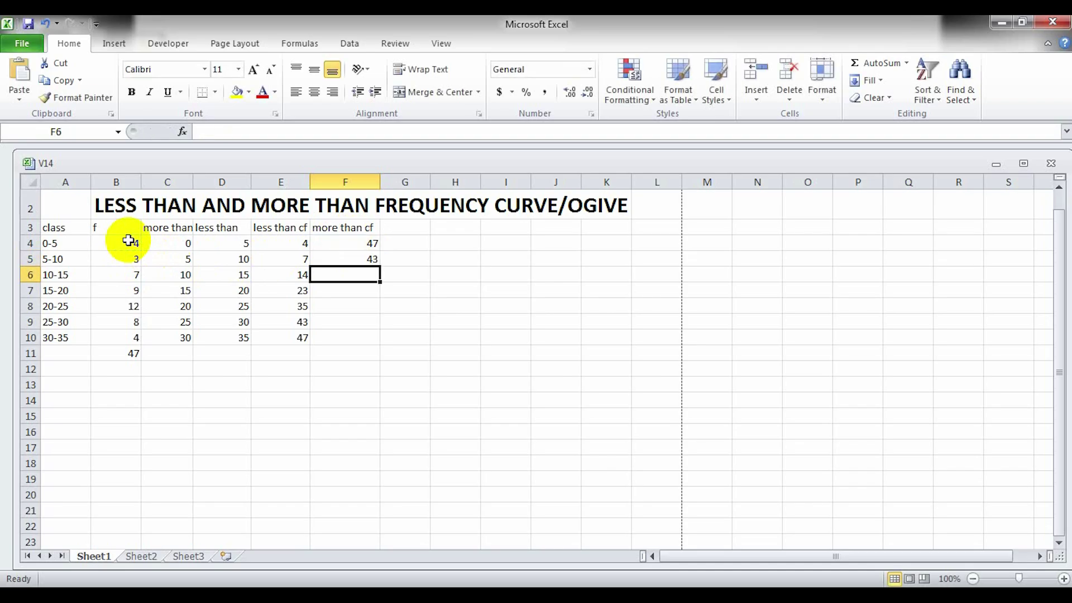
pyautogui.click(344, 258)
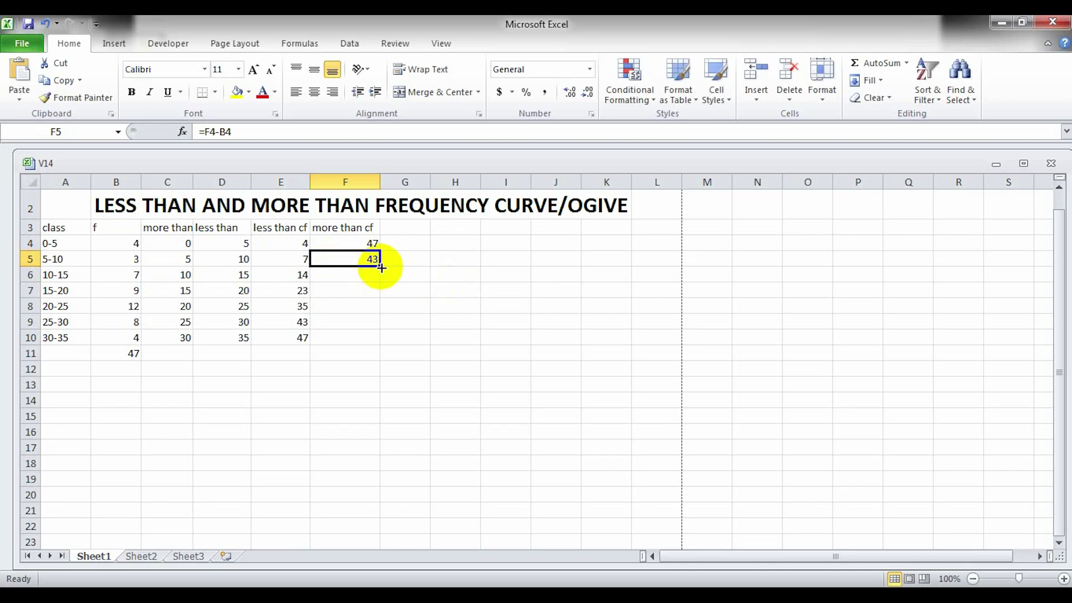
pyautogui.moveTo(380, 266); pyautogui.dragTo(376, 341)
pyautogui.click(416, 416)
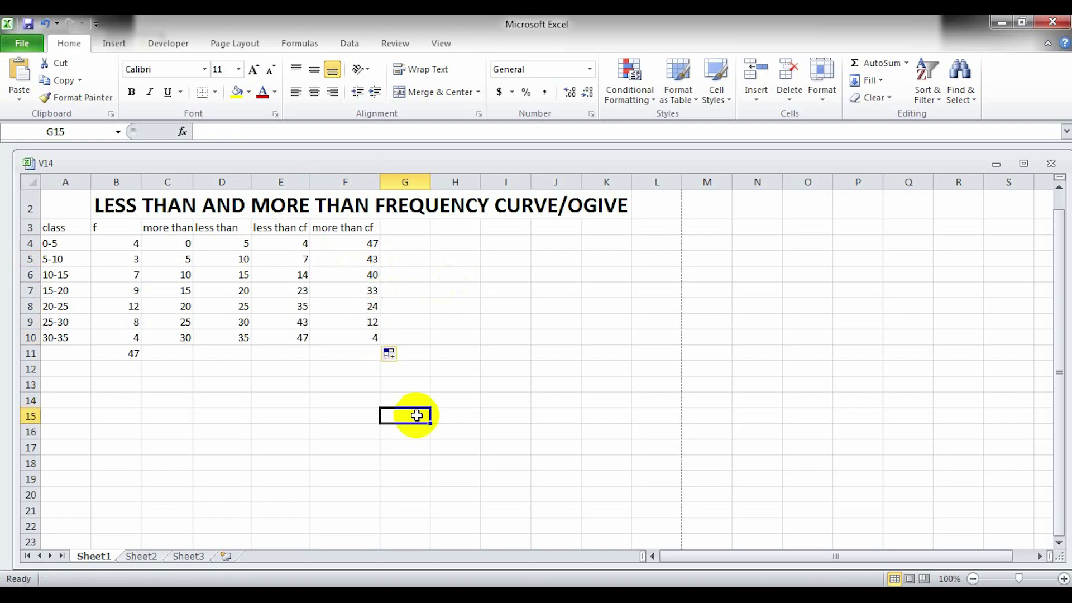
# - Check the F10 formula against the last frequency in B10
pyautogui.click(340, 338)
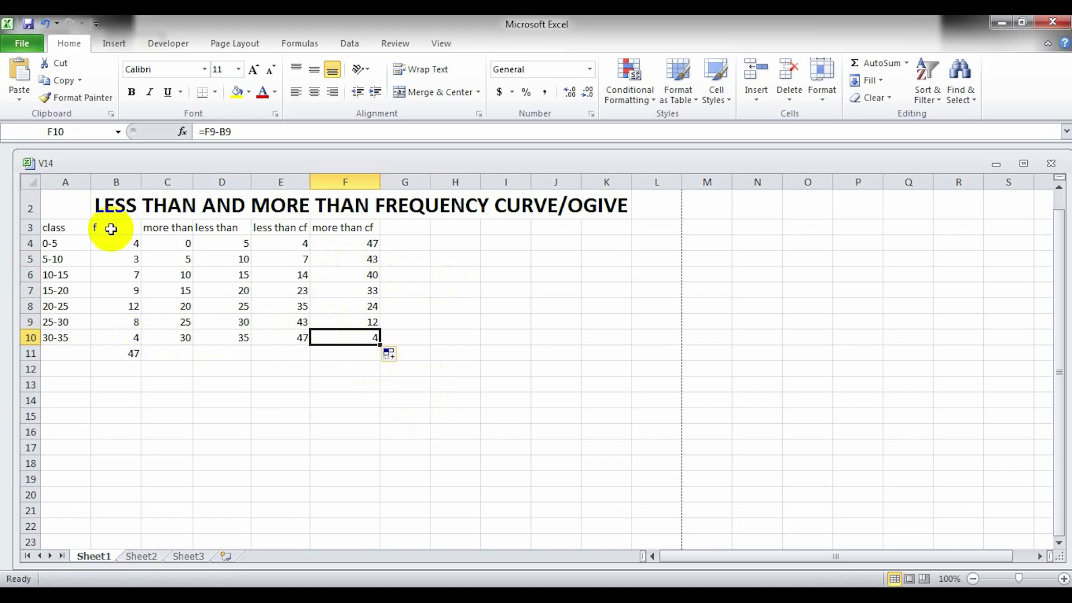
pyautogui.click(124, 343)
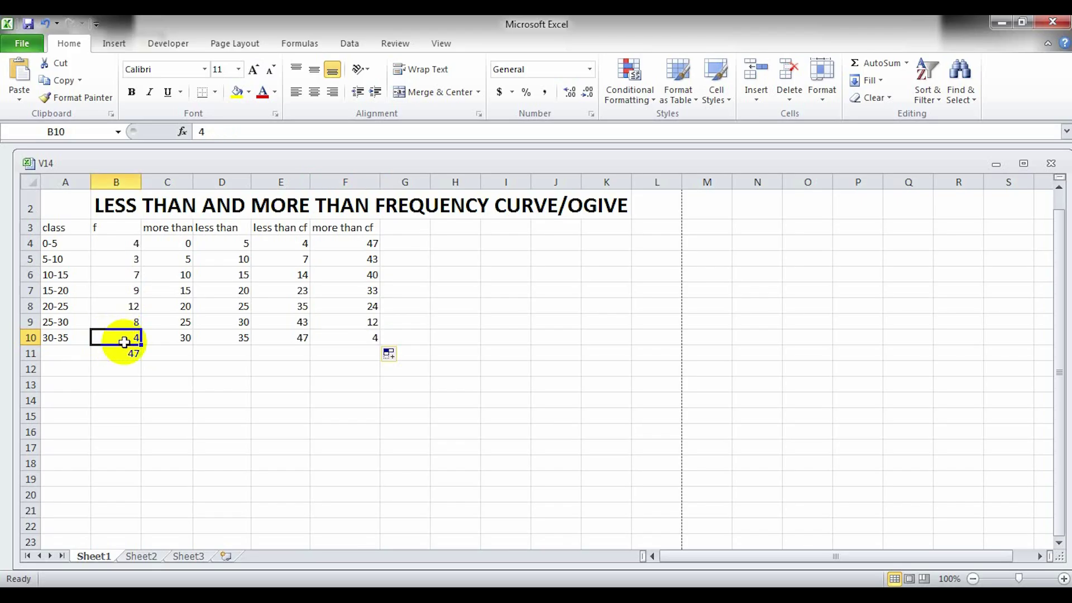
pyautogui.click(356, 341)
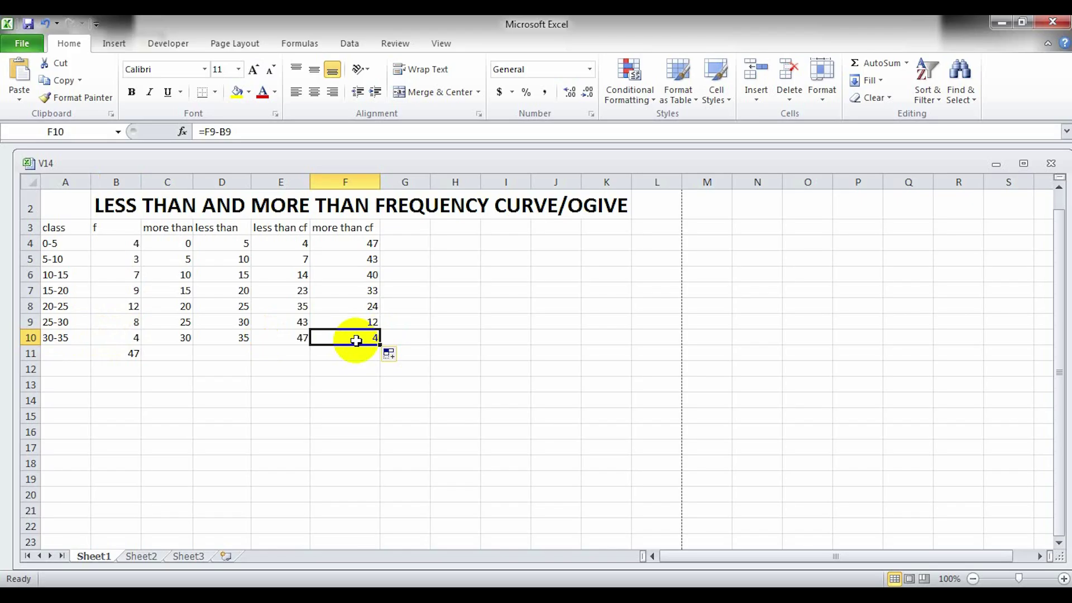
pyautogui.click(494, 402)
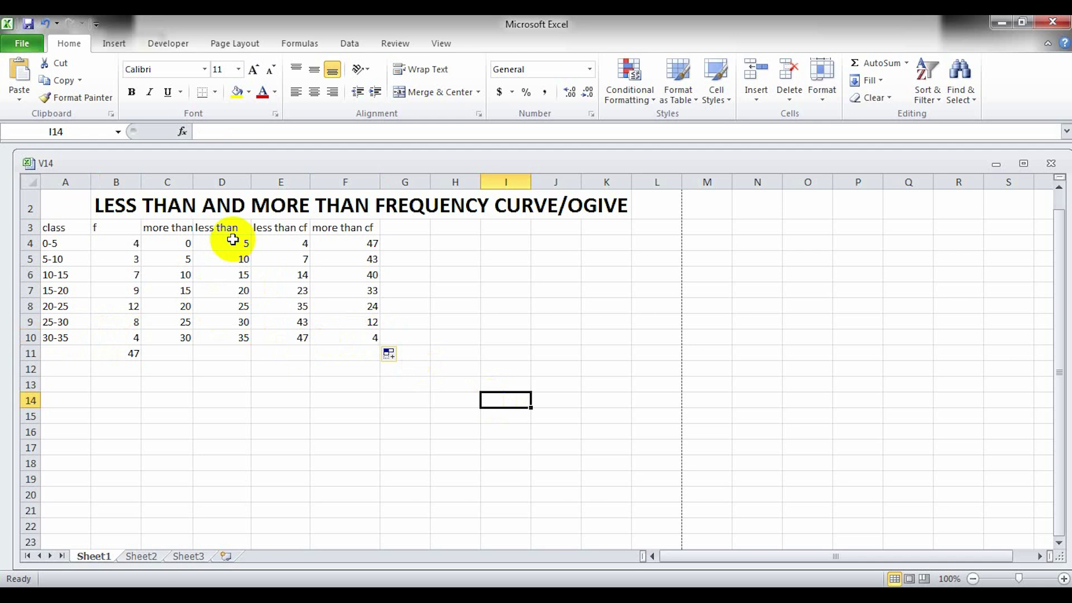
# - Select upper limits D4:D10 together with less than cf E4:E10 and bring up the Insert options
pyautogui.moveTo(234, 240); pyautogui.dragTo(234, 337)
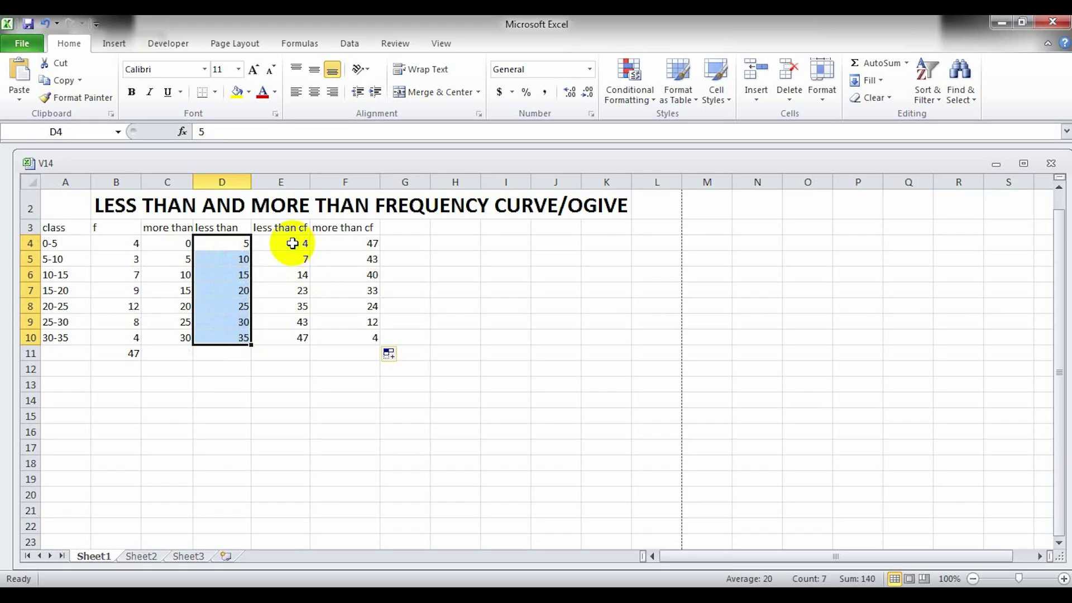
pyautogui.keyDown('ctrl'); pyautogui.moveTo(293, 243); pyautogui.dragTo(294, 334); pyautogui.keyUp('ctrl')
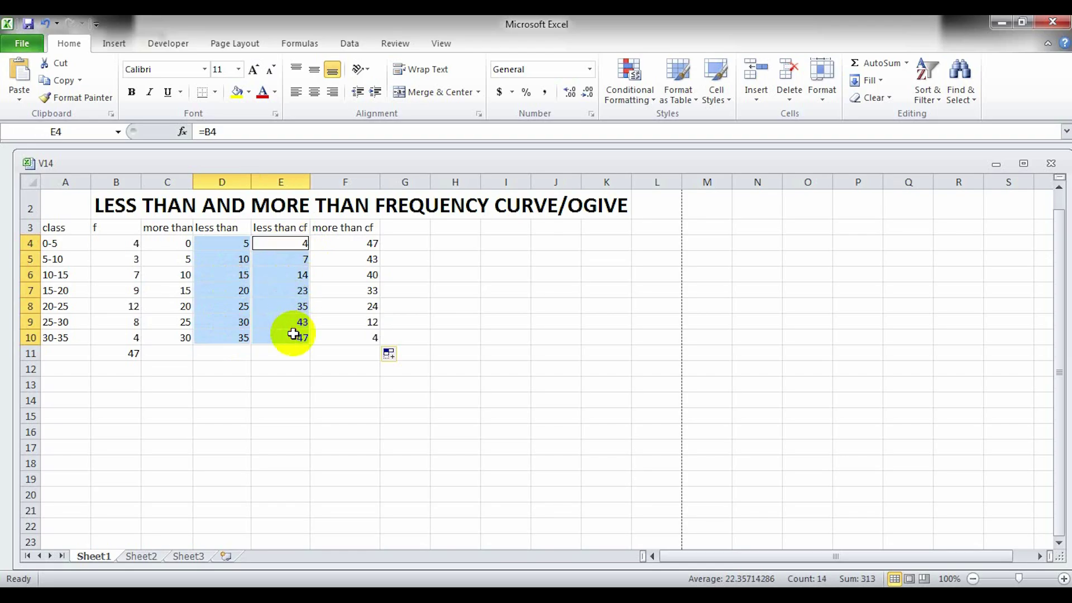
pyautogui.click(116, 48)
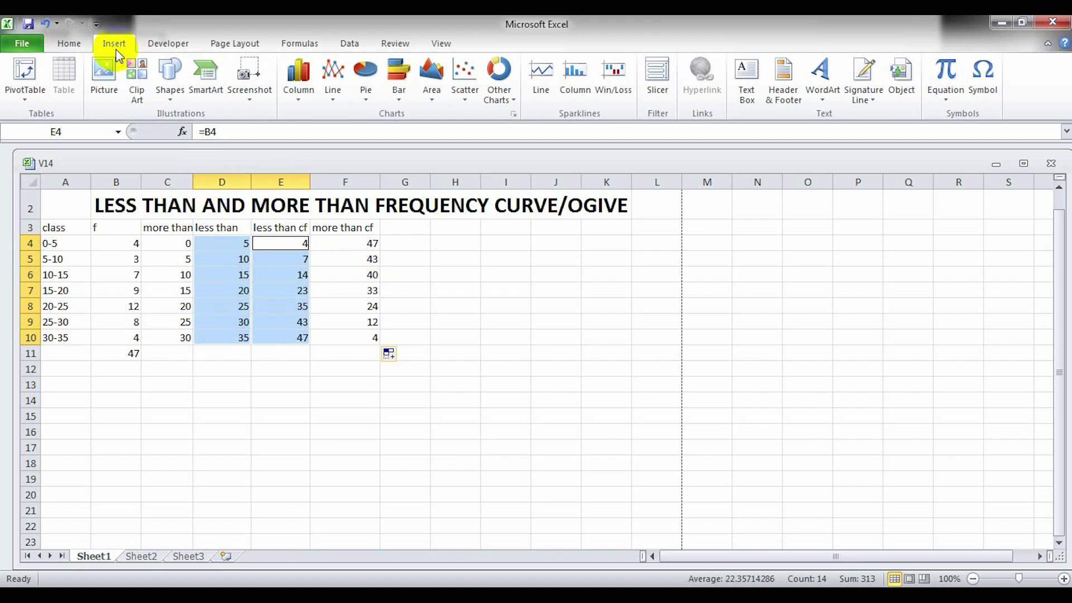
pyautogui.click(452, 76)
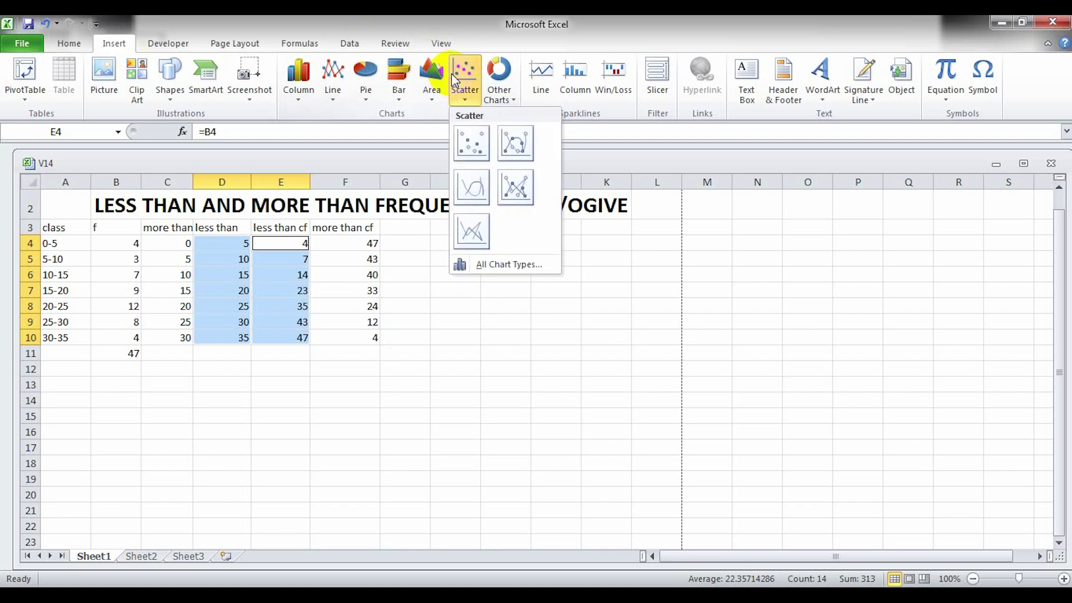
pyautogui.click(512, 186)
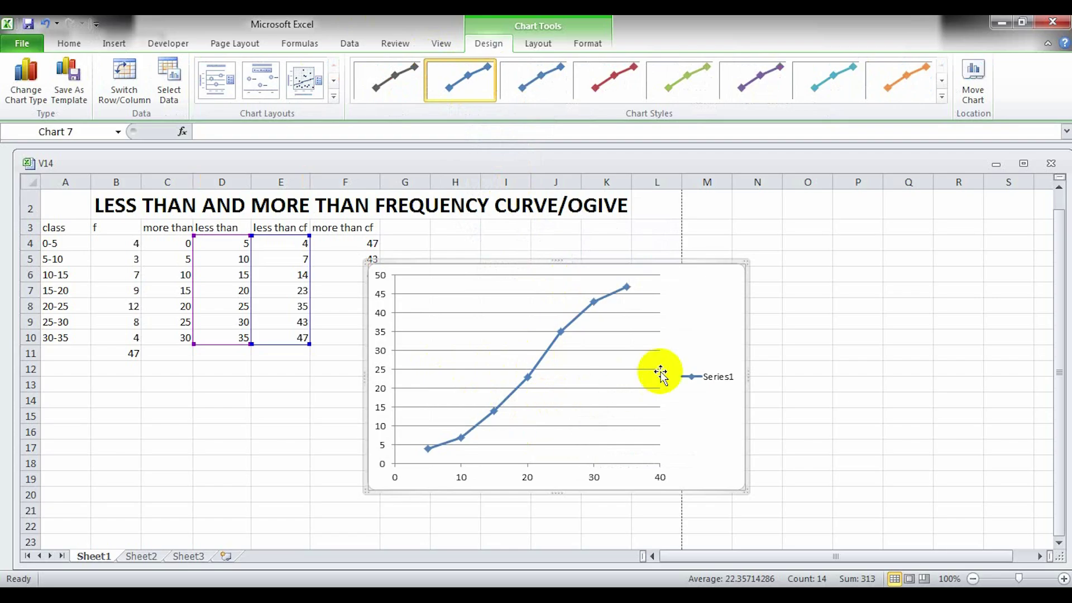
pyautogui.click(612, 370)
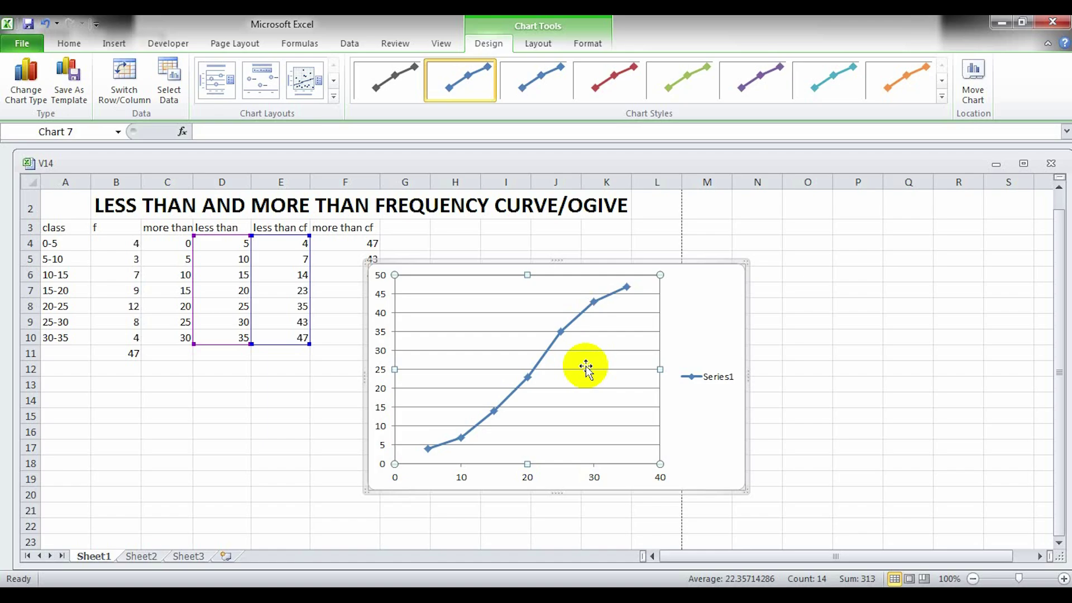
# - Remove the gridlines, apply a dark grey style and a titled layout, and delete the 35, 47 label
pyautogui.click(485, 351)
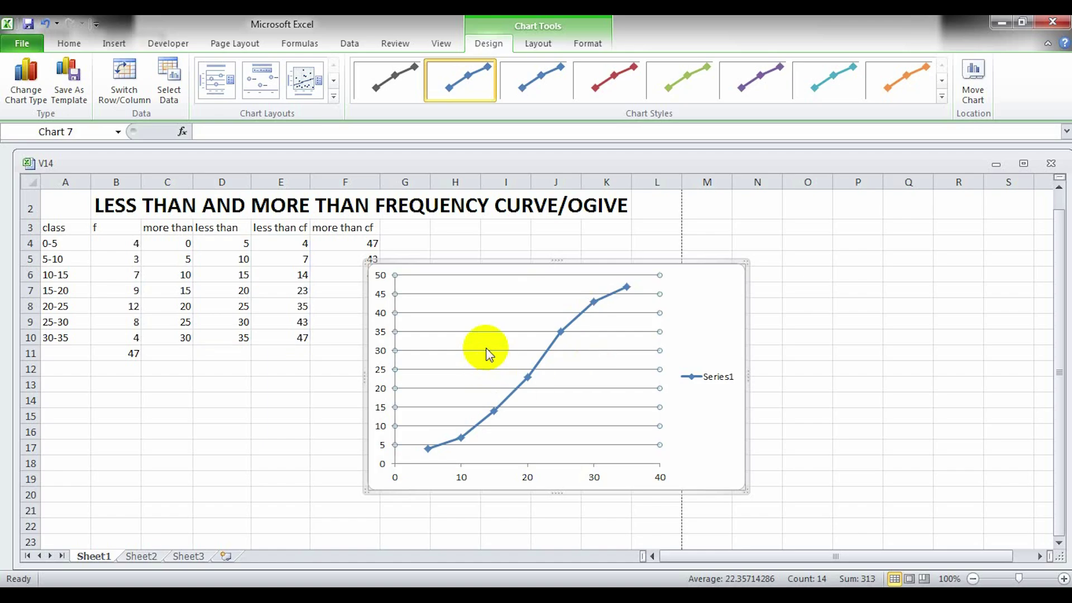
pyautogui.press('Delete')
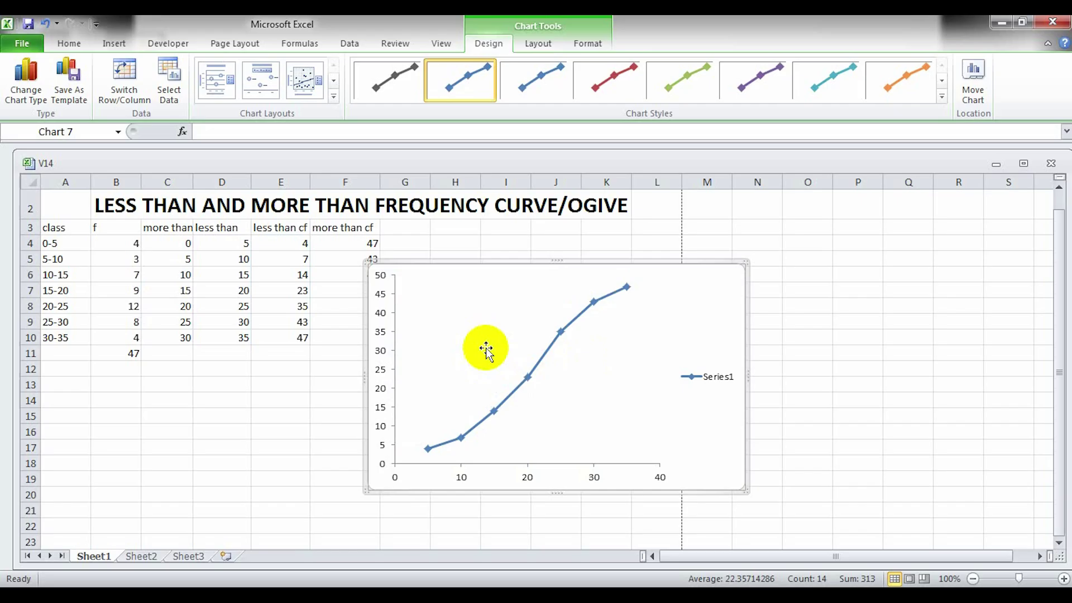
pyautogui.click(400, 67)
pyautogui.click(334, 96)
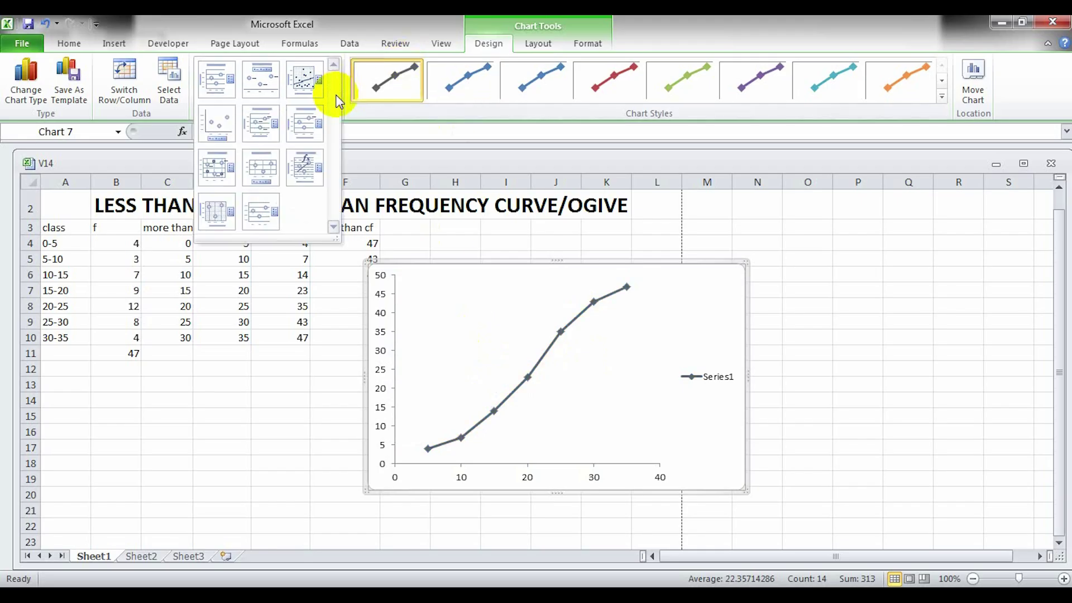
pyautogui.click(306, 118)
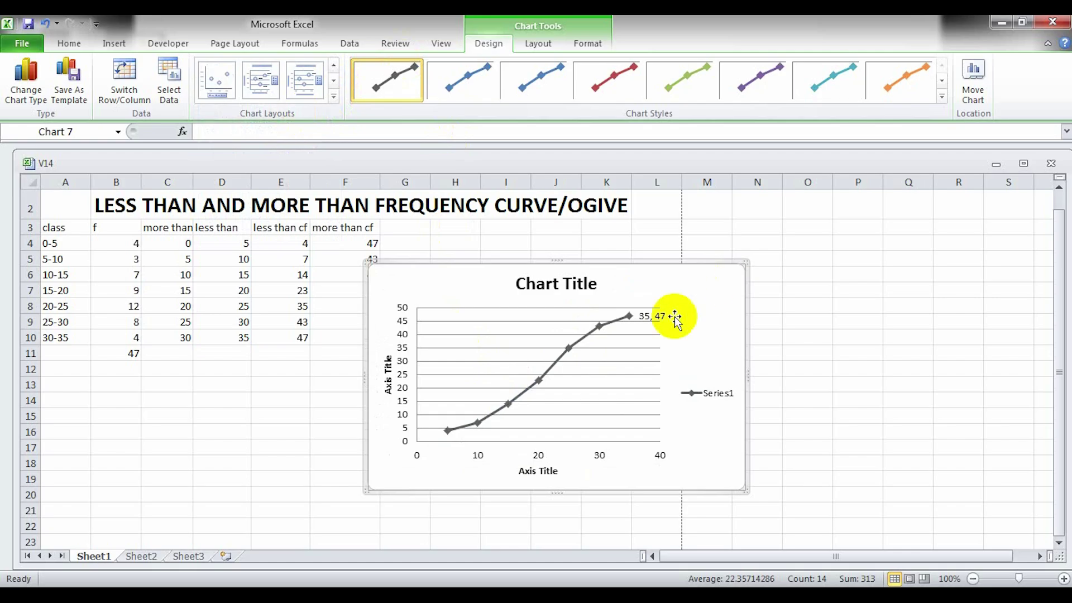
pyautogui.click(658, 316)
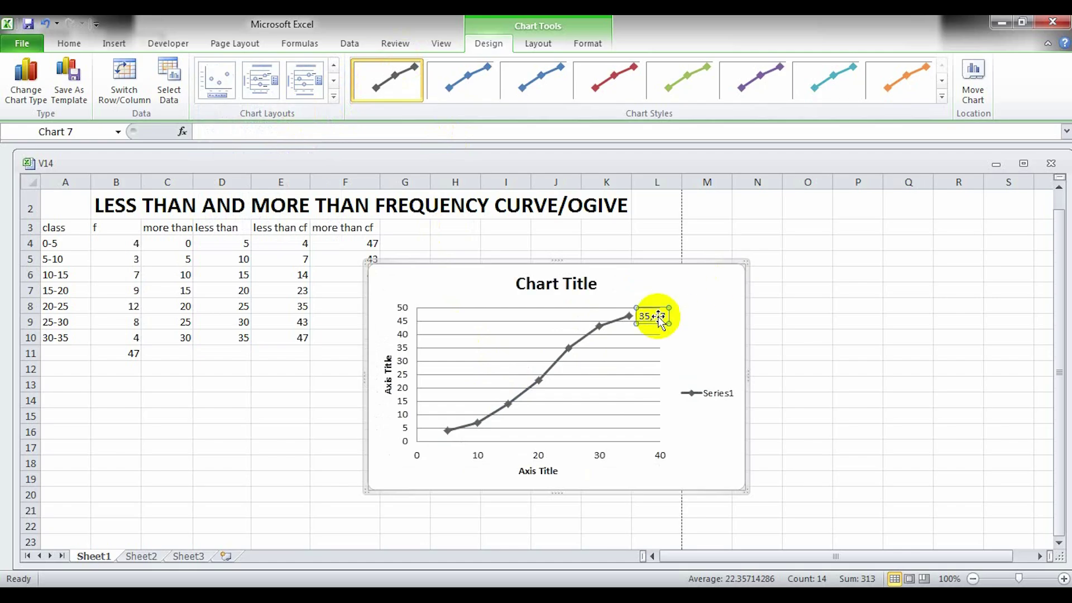
pyautogui.press('Delete')
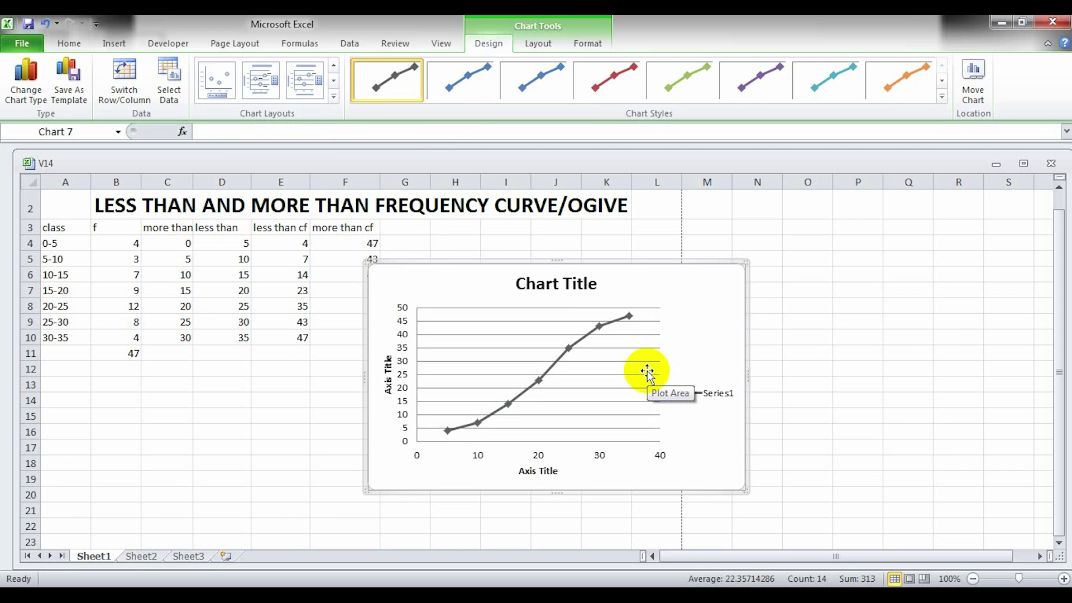
# - Add a new chart series named 'more than' via Select Data
pyautogui.rightClick(548, 372)
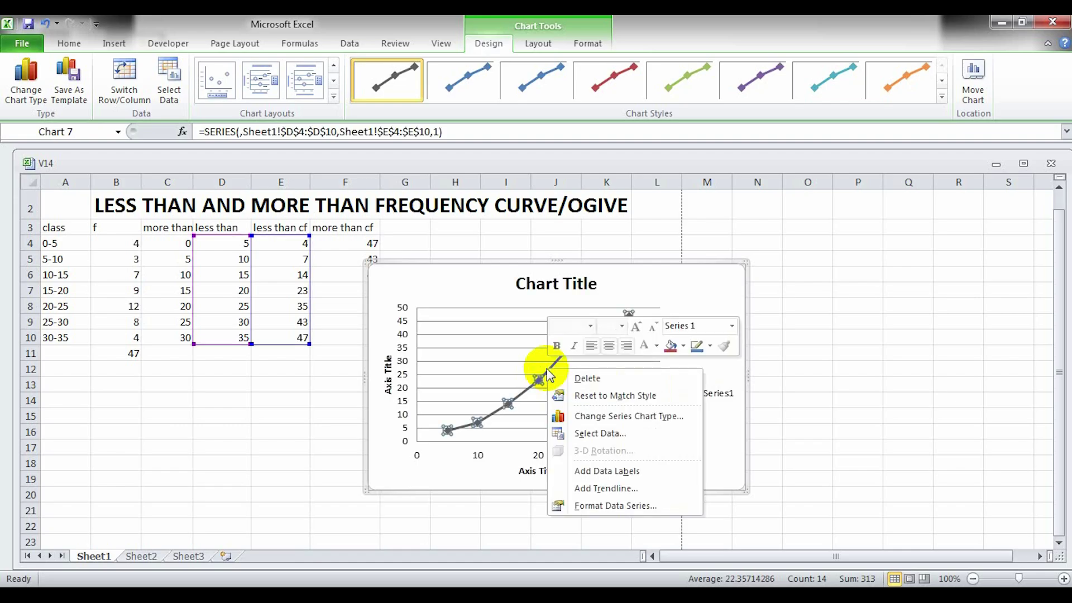
pyautogui.click(608, 433)
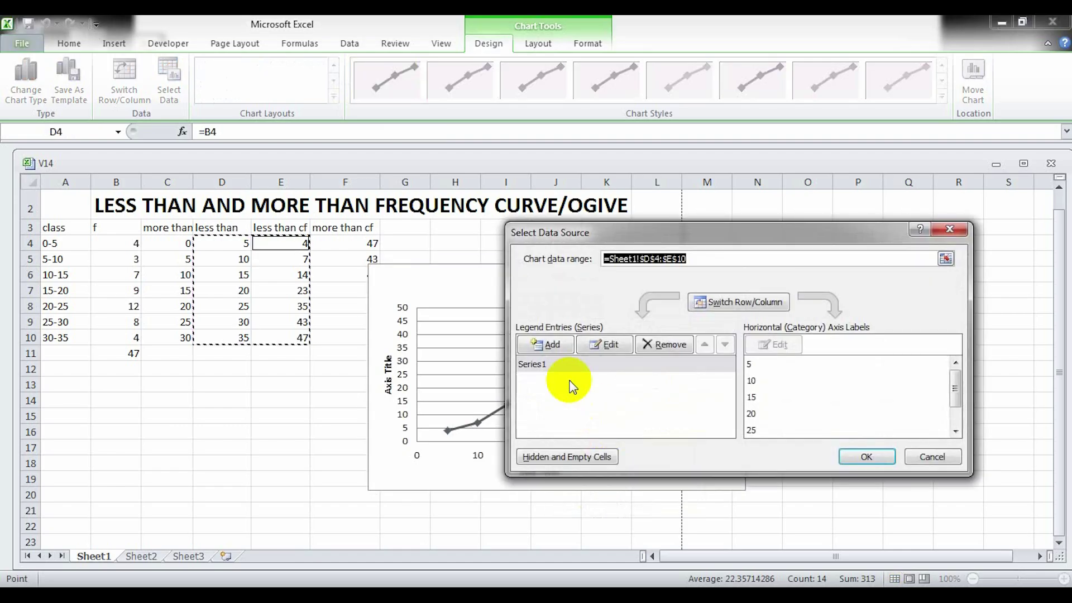
pyautogui.click(551, 344)
pyautogui.click(659, 320)
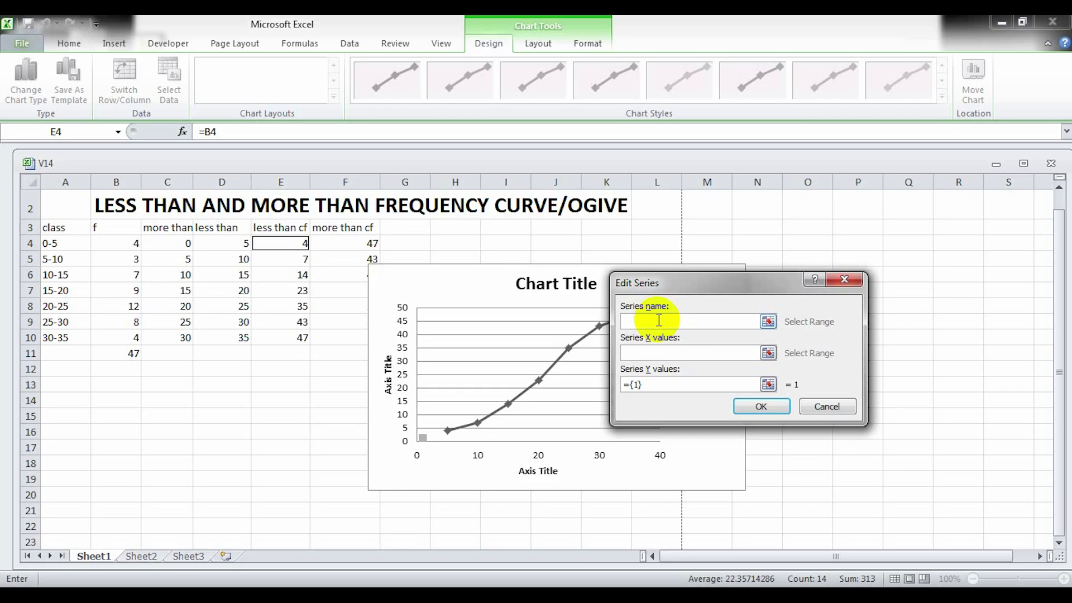
pyautogui.write('more than')
# - Give the more than series X values C4:C10 and Y values F4:F10, and apply
pyautogui.click(686, 353)
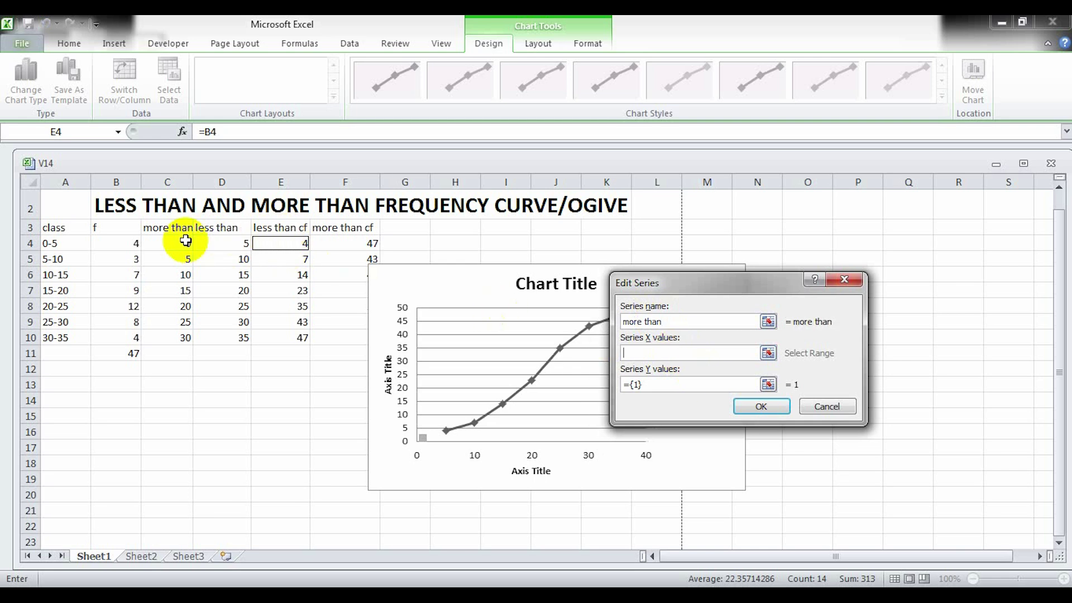
pyautogui.moveTo(186, 242); pyautogui.dragTo(186, 333)
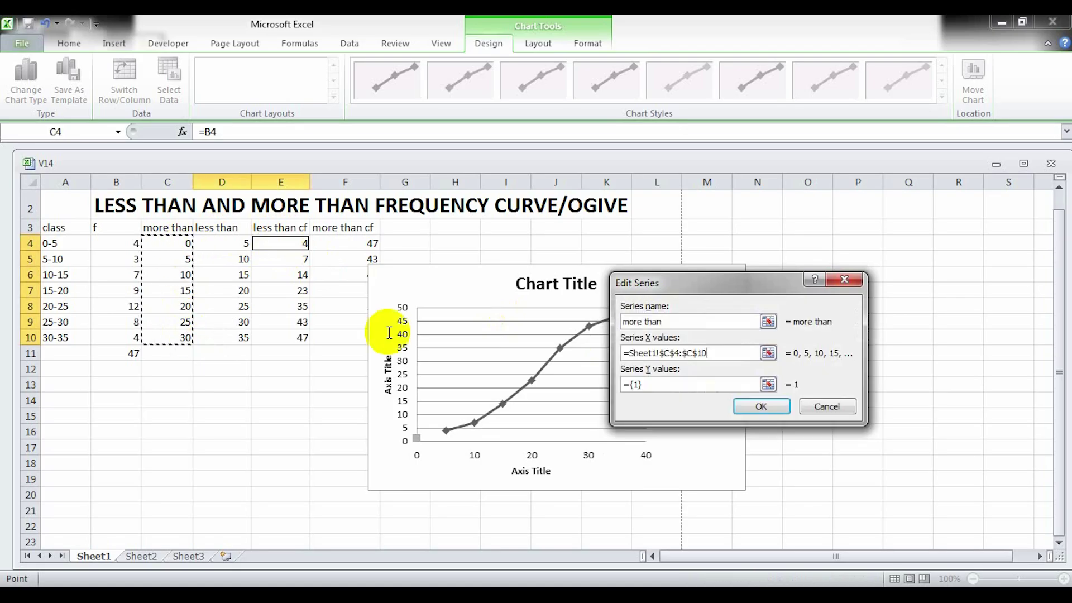
pyautogui.click(663, 387)
pyautogui.press('BackSpace')
pyautogui.press('BackSpace')
pyautogui.press('BackSpace')
pyautogui.press('BackSpace')
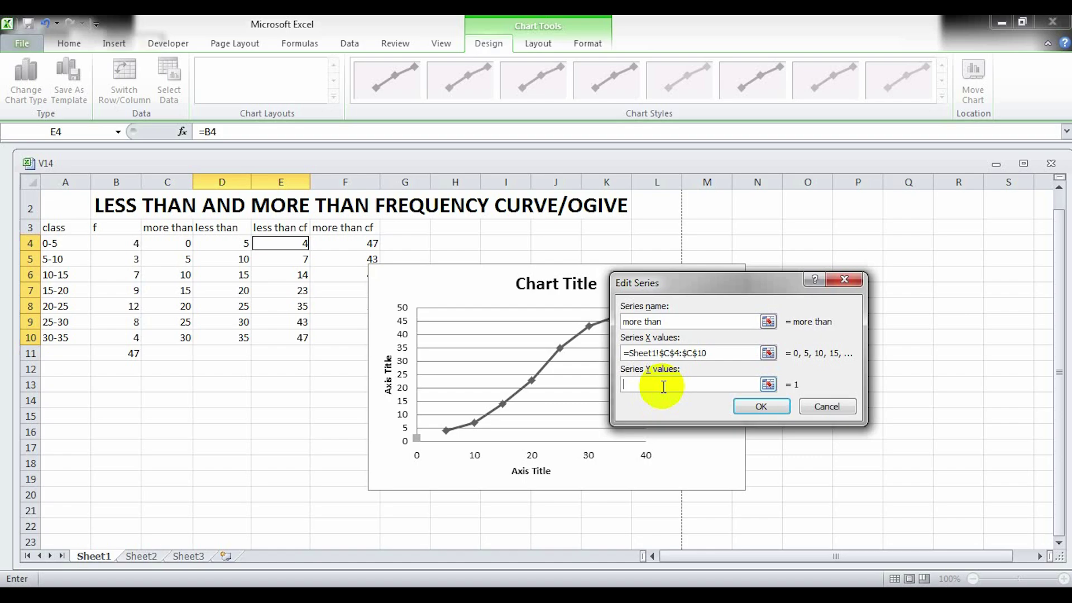
pyautogui.click(349, 244)
pyautogui.moveTo(349, 244); pyautogui.dragTo(352, 338)
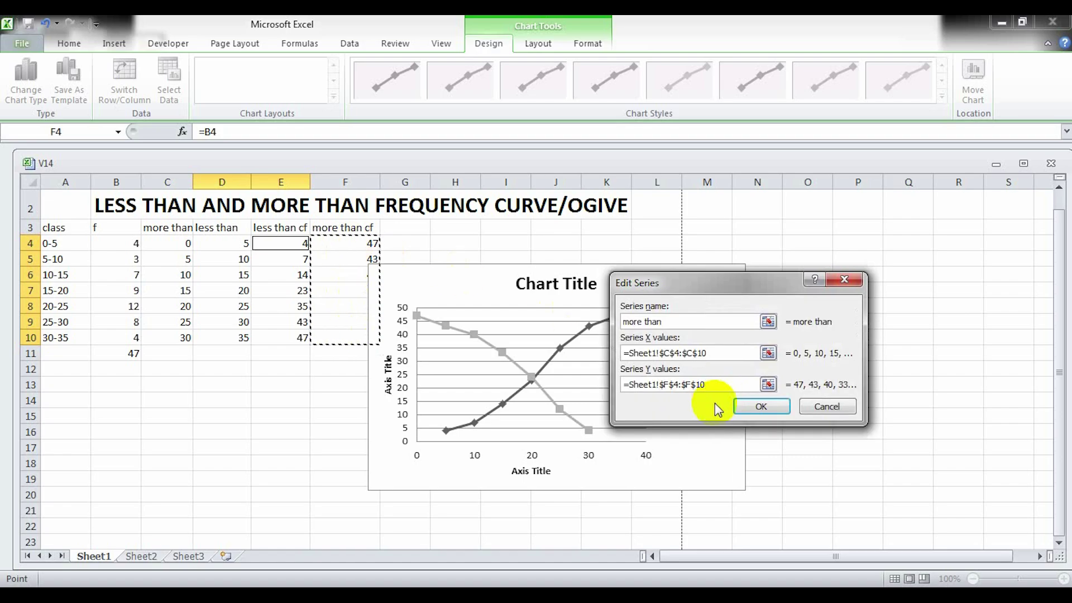
pyautogui.click(746, 408)
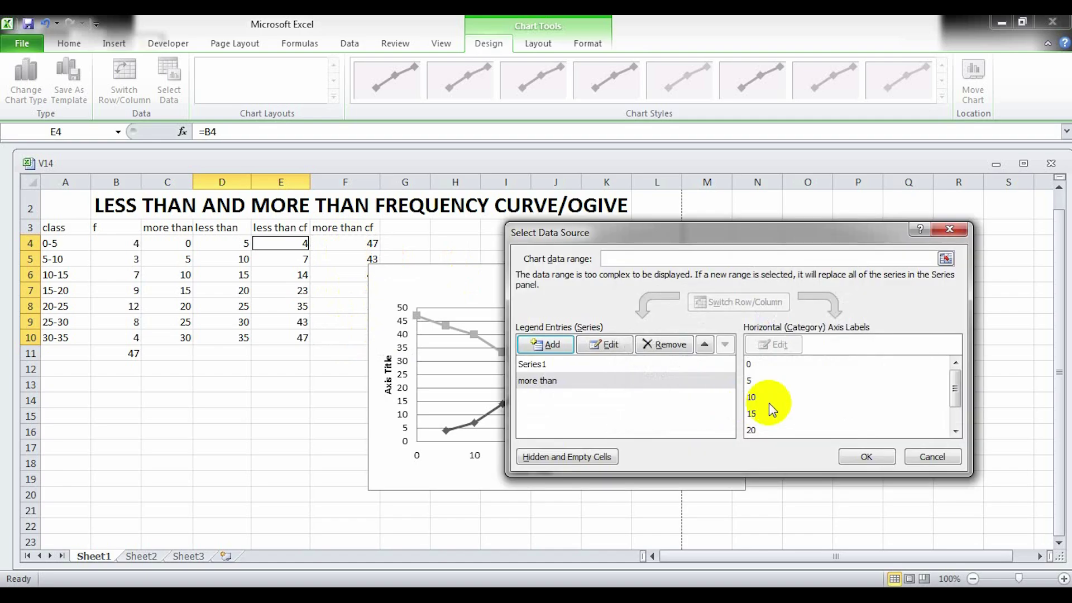
pyautogui.click(860, 453)
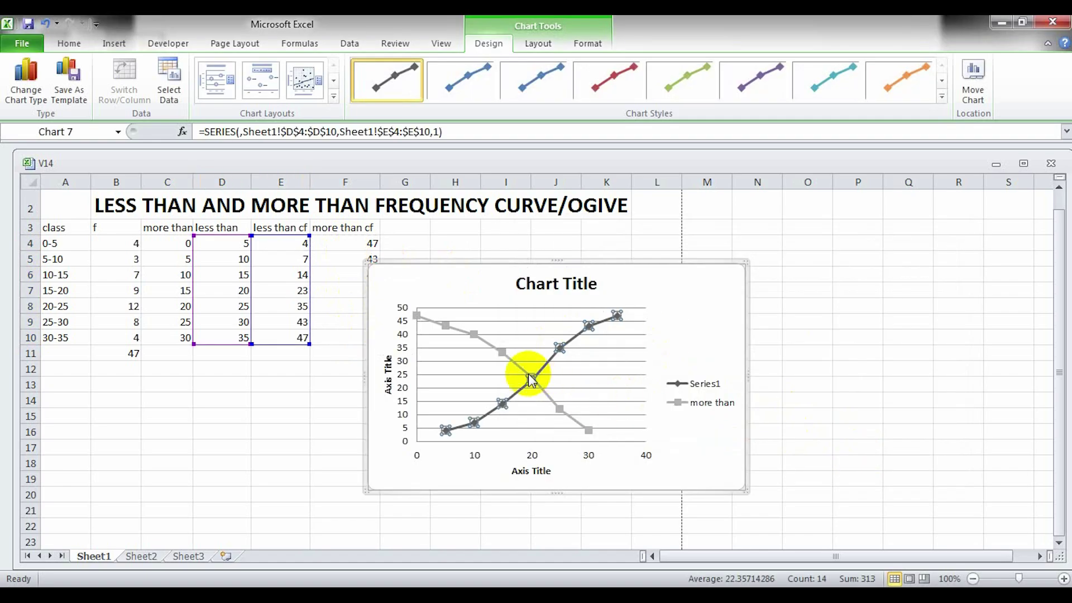
# - Delete the horizontal gridlines, then shrink the chart and move it below the table so column F shows
pyautogui.moveTo(544, 386)
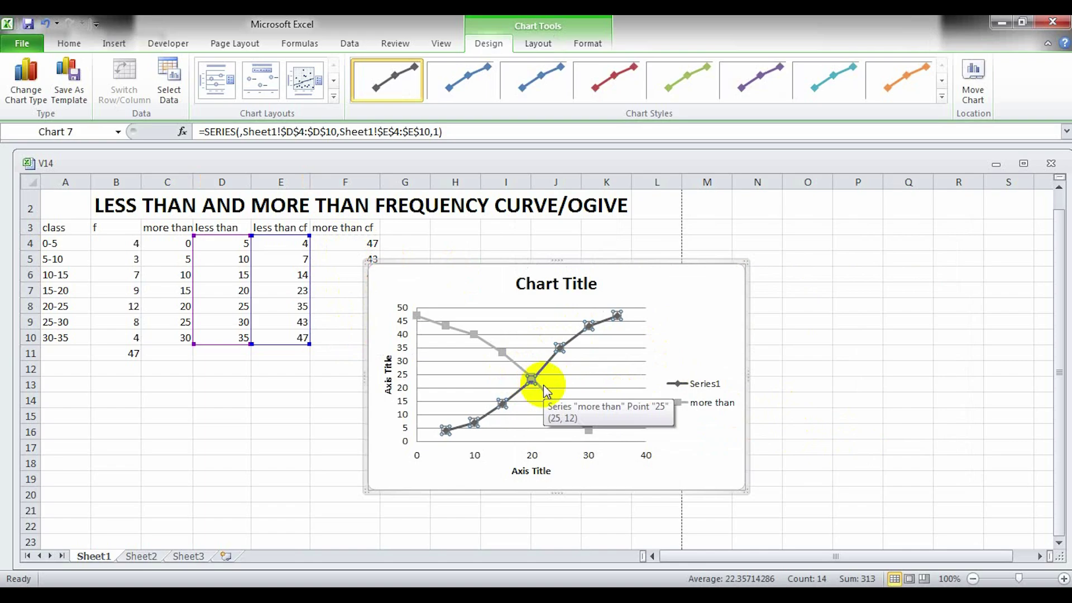
pyautogui.click(582, 382)
pyautogui.press('Delete')
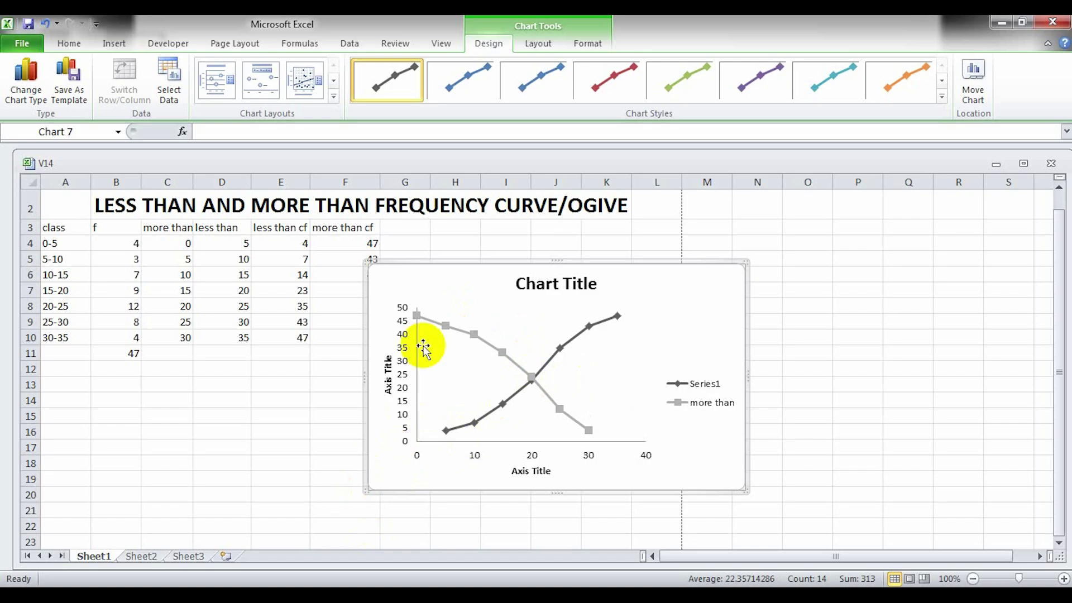
pyautogui.moveTo(472, 270); pyautogui.dragTo(474, 244)
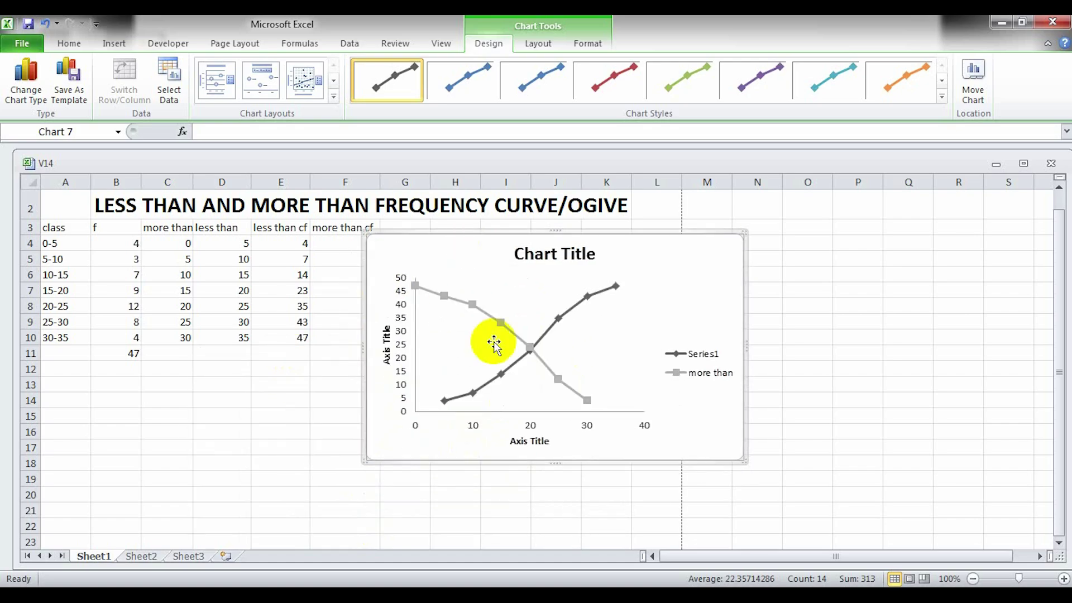
pyautogui.moveTo(367, 459); pyautogui.dragTo(397, 438)
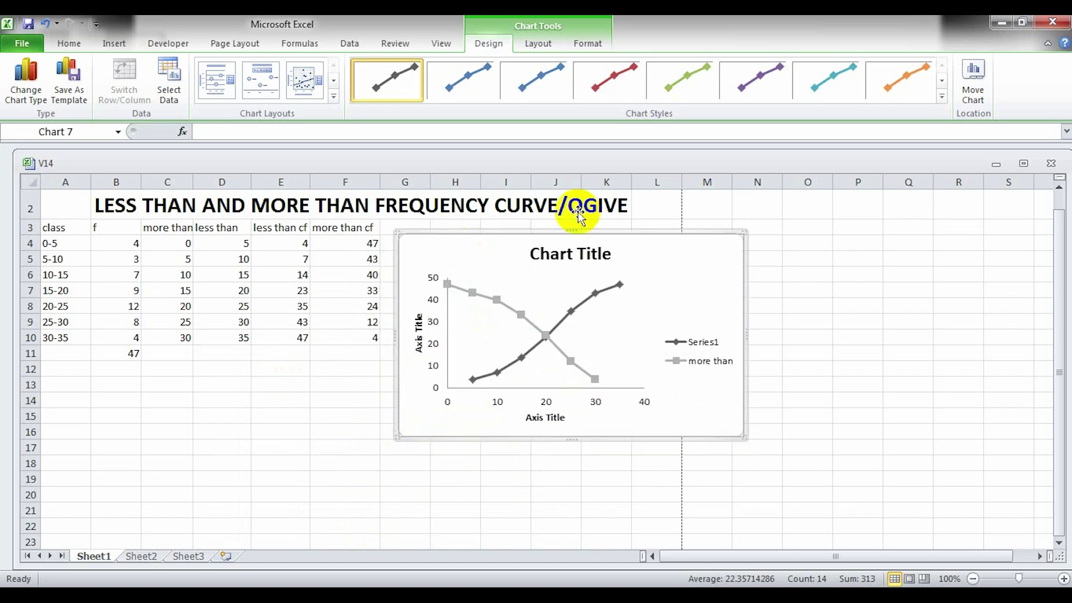
pyautogui.moveTo(652, 246); pyautogui.dragTo(426, 380)
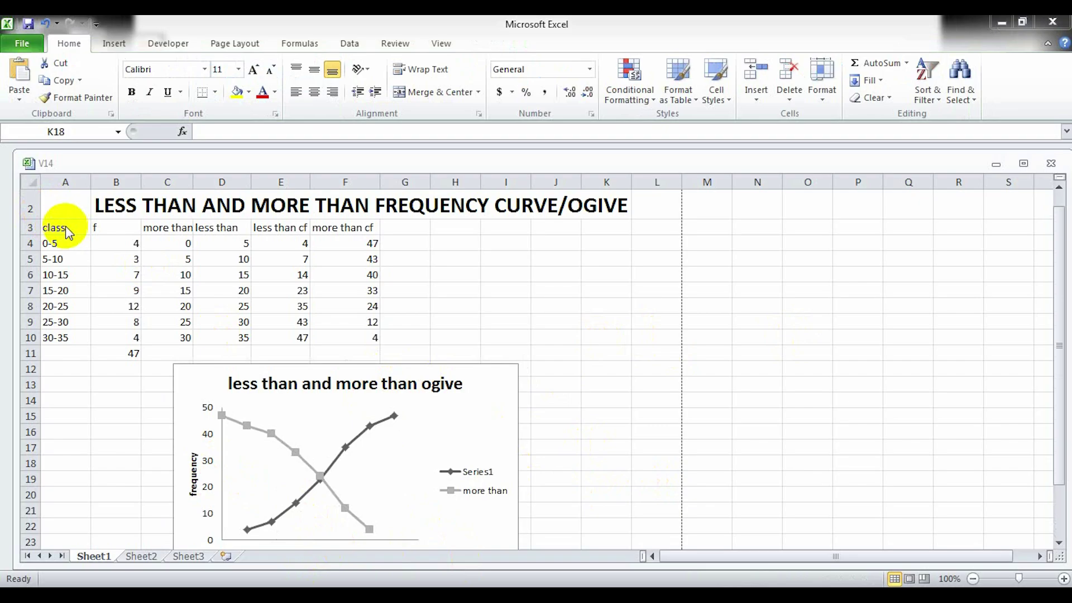
# - Deselect the finished ogive chart by clicking a worksheet cell
pyautogui.click(406, 255)
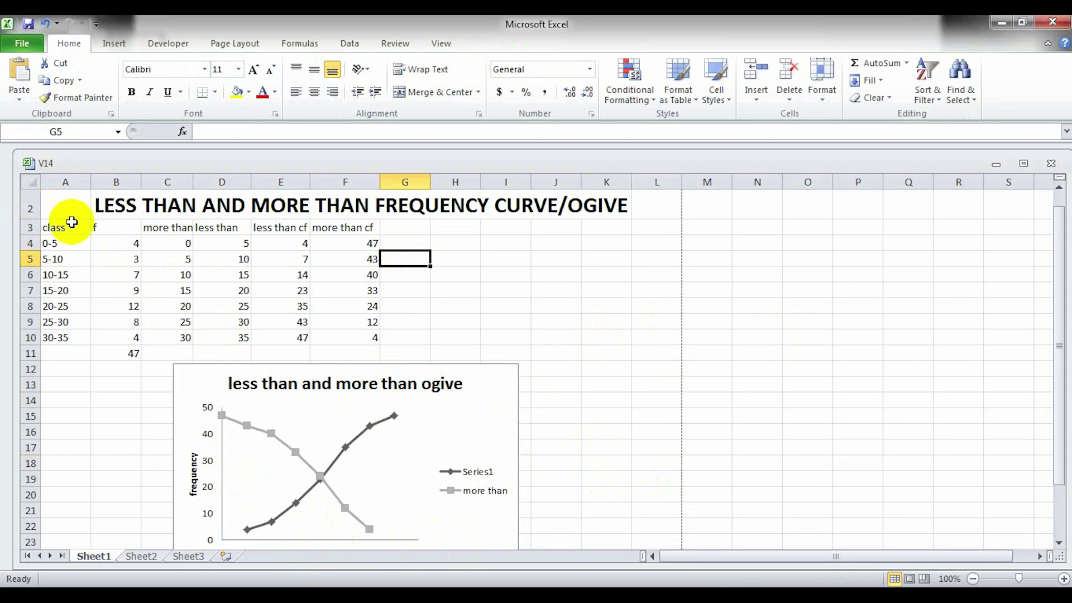